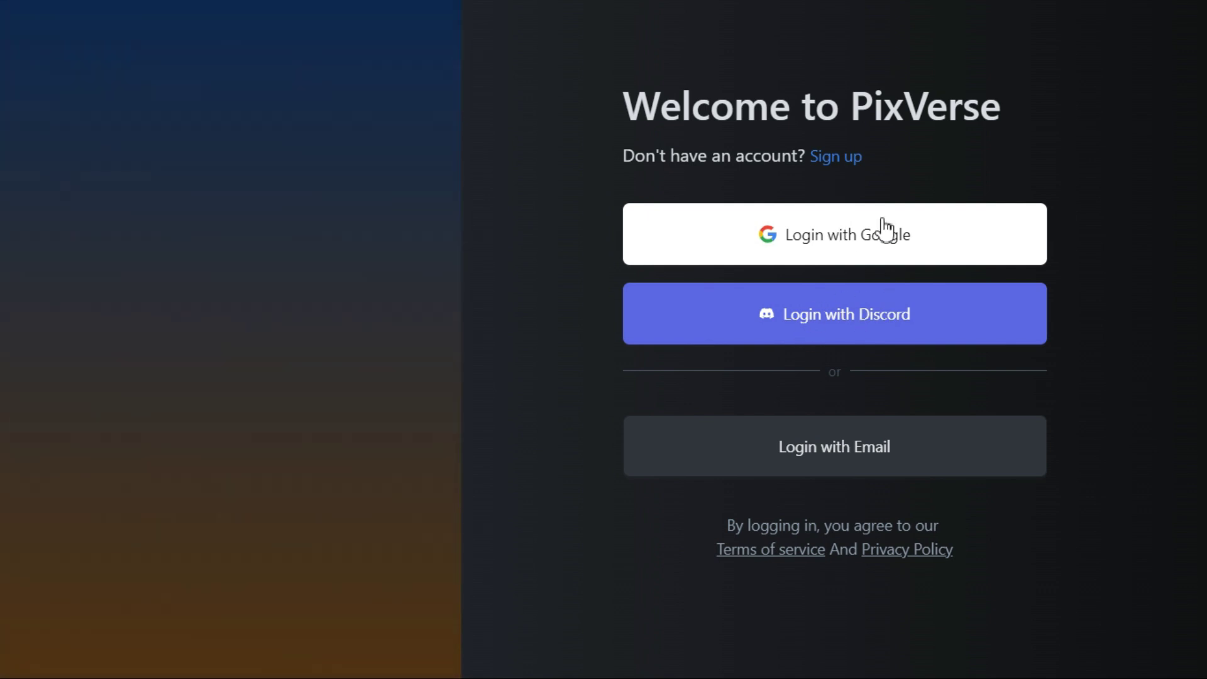
Sign in to the PixVerse account with Discord.
left_click(878, 318)
mouse_move(594, 259)
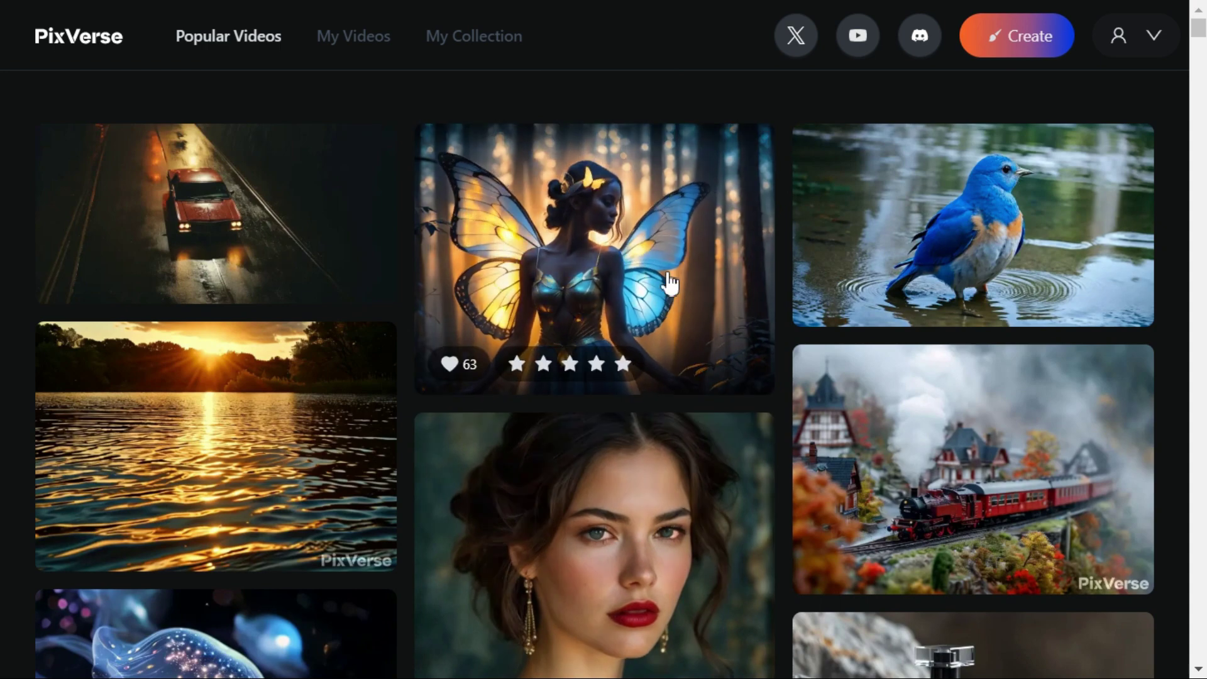
scroll(1102, 229, "down", 2)
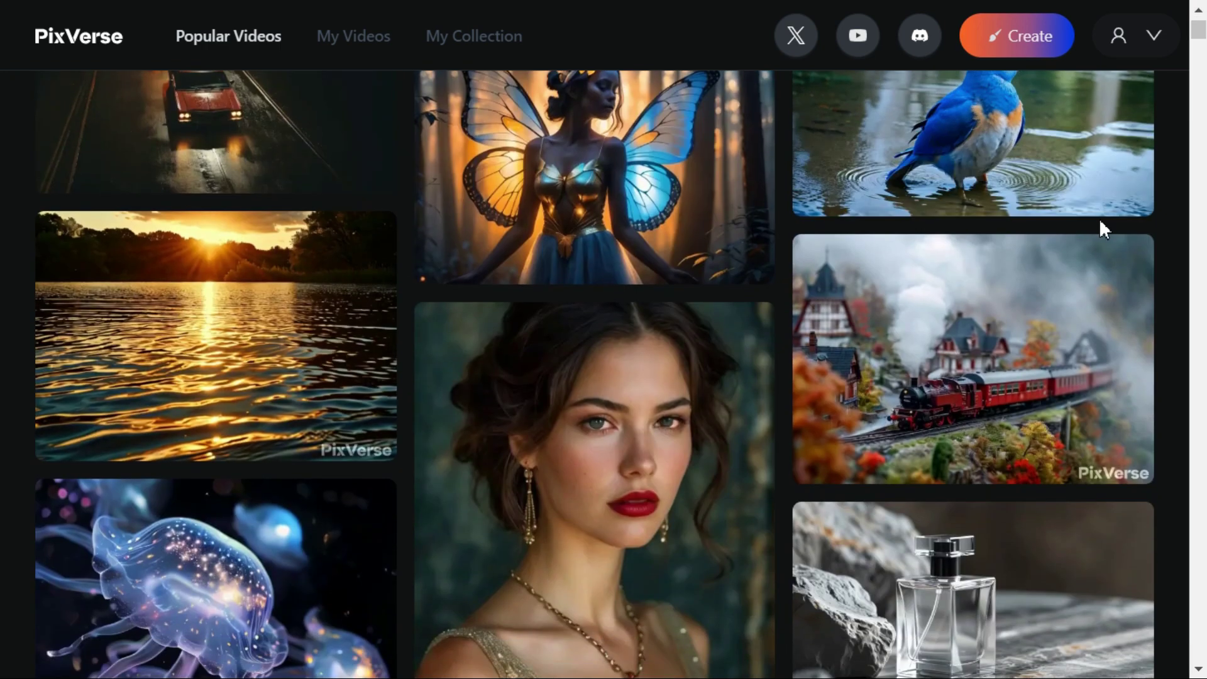
scroll(1101, 222, "down", 2)
scroll(1101, 222, "down", 1)
scroll(1102, 227, "down", 4)
scroll(1105, 236, "down", 3)
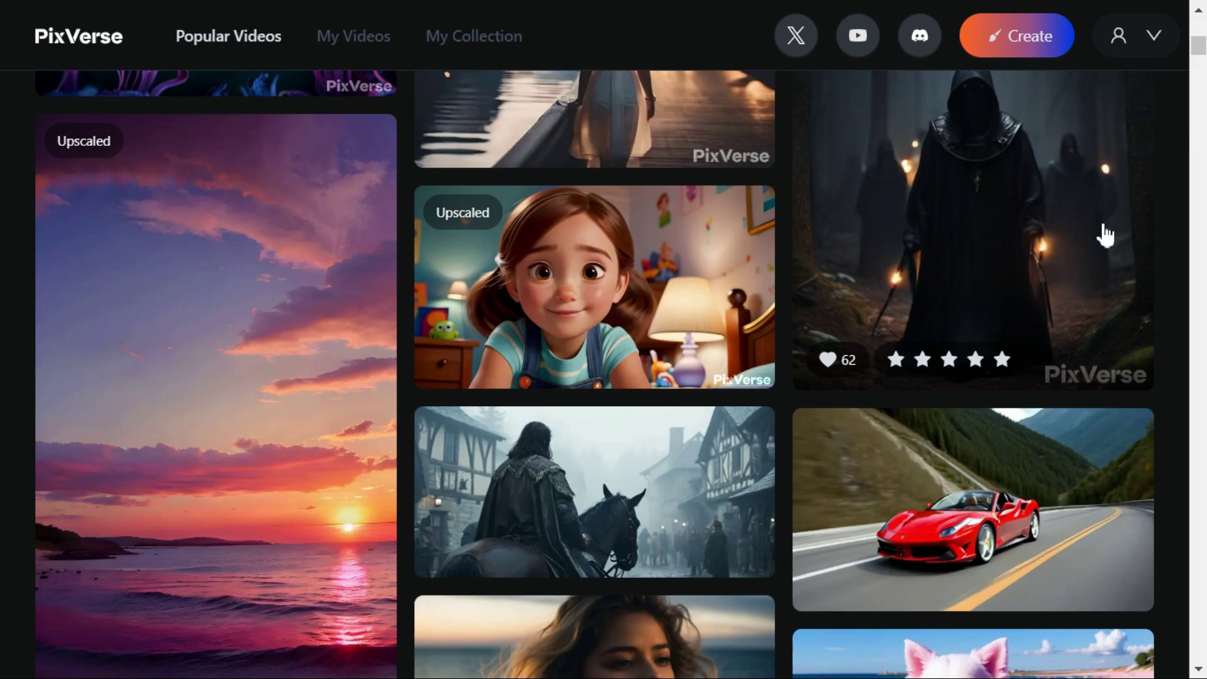
scroll(1100, 223, "down", 3)
scroll(1101, 224, "down", 3)
scroll(1106, 237, "down", 3)
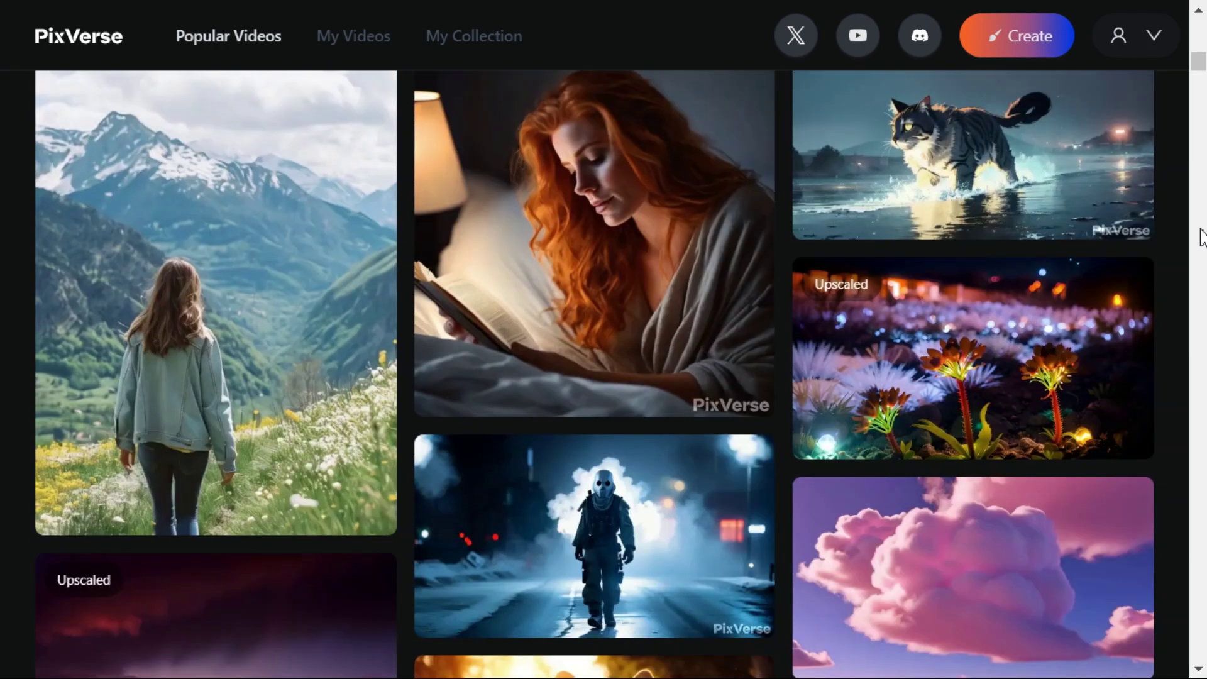
scroll(1132, 270, "down", 3)
scroll(1113, 316, "down", 3)
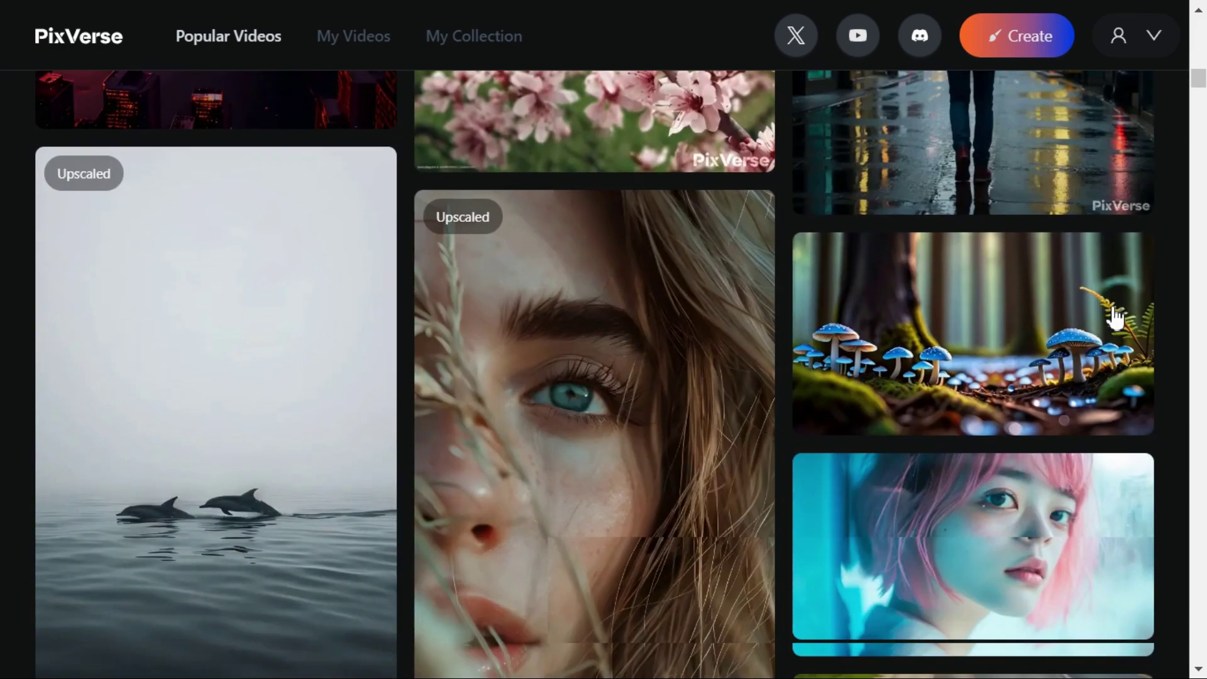
scroll(1116, 318, "down", 1)
scroll(1115, 319, "down", 3)
scroll(1114, 319, "down", 3)
scroll(1115, 319, "down", 3)
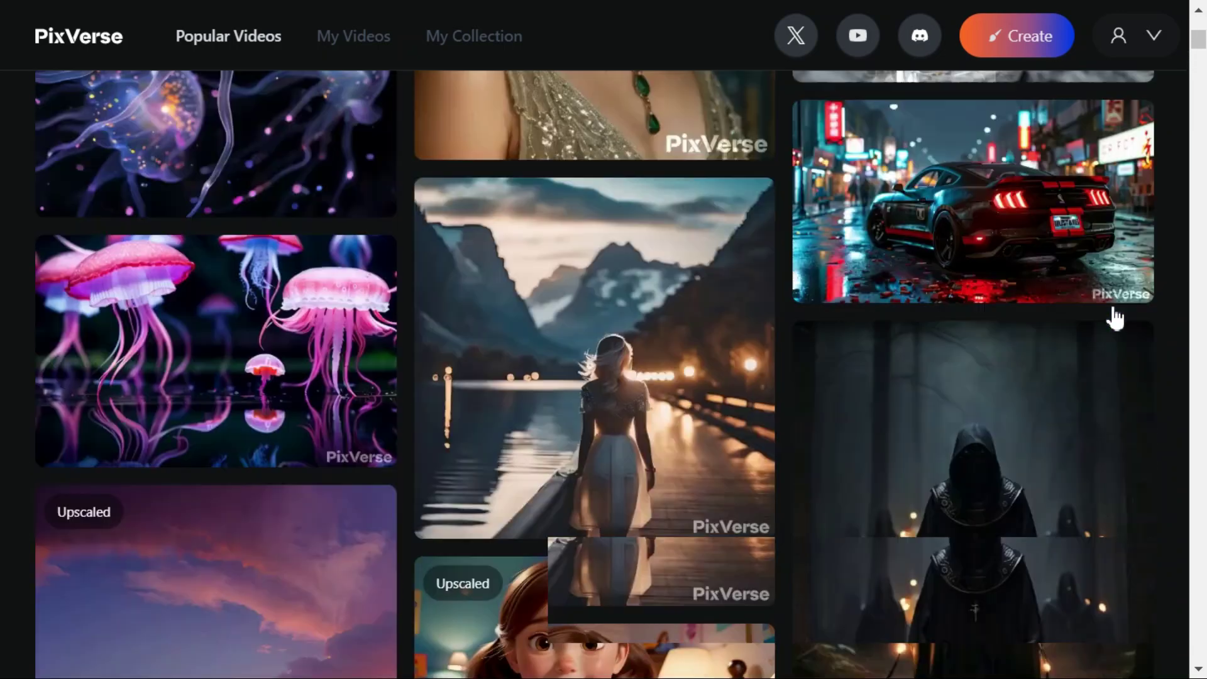
scroll(1115, 319, "down", 3)
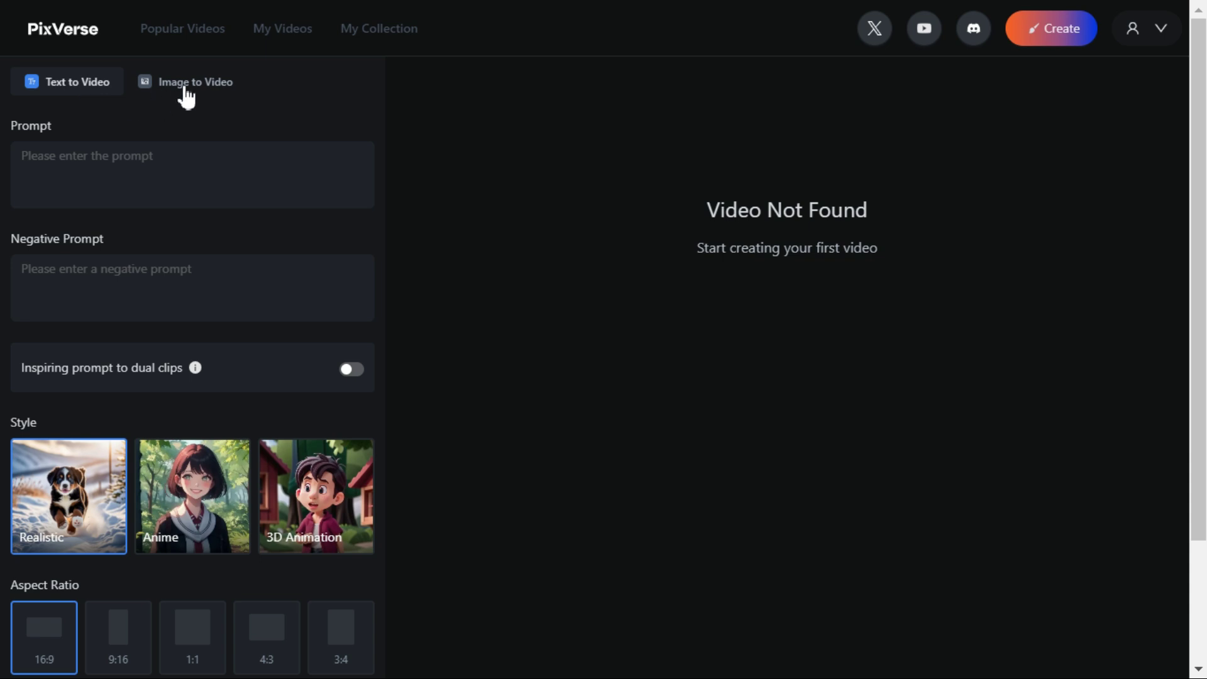
Enter the prompt 'Car running in the forest' and leave the negative prompt blank.
left_click(86, 184)
left_click(116, 157)
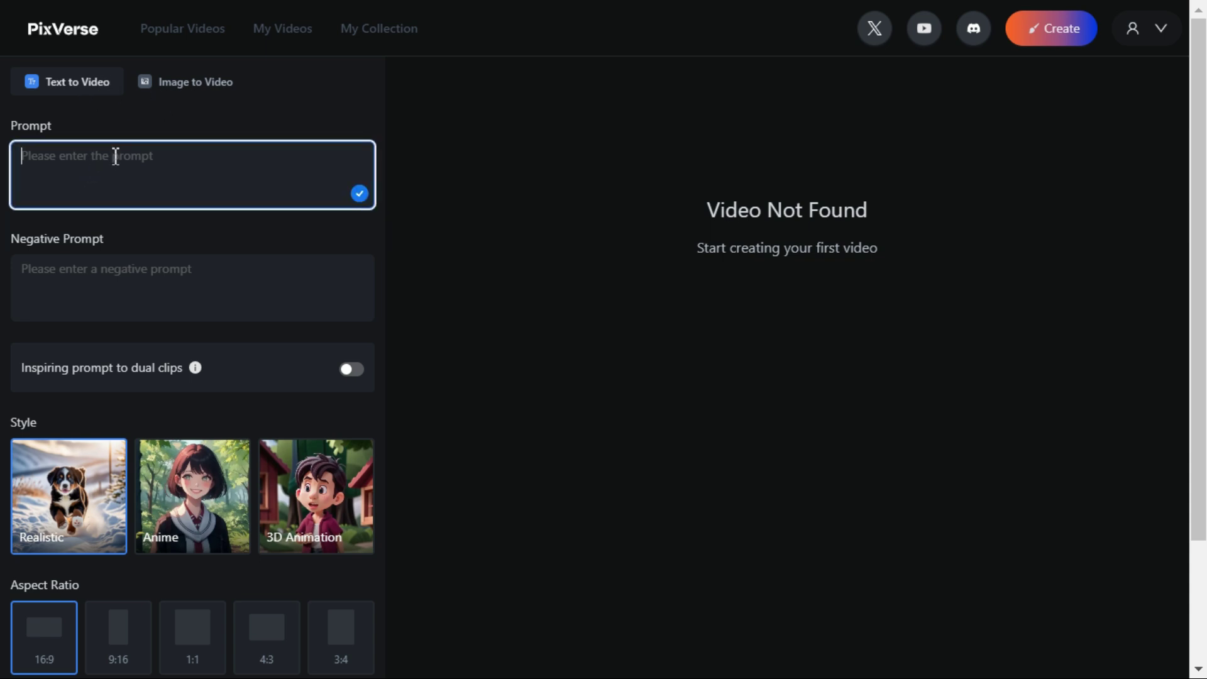
type("Car running in the forest")
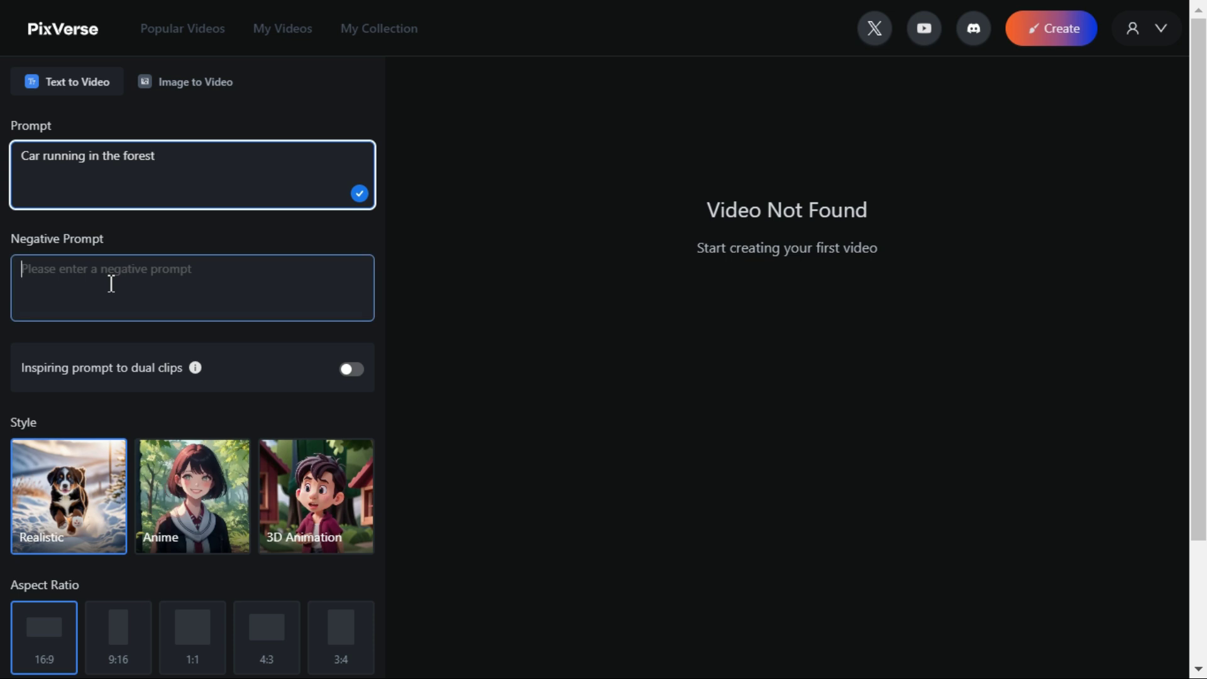
left_click(109, 283)
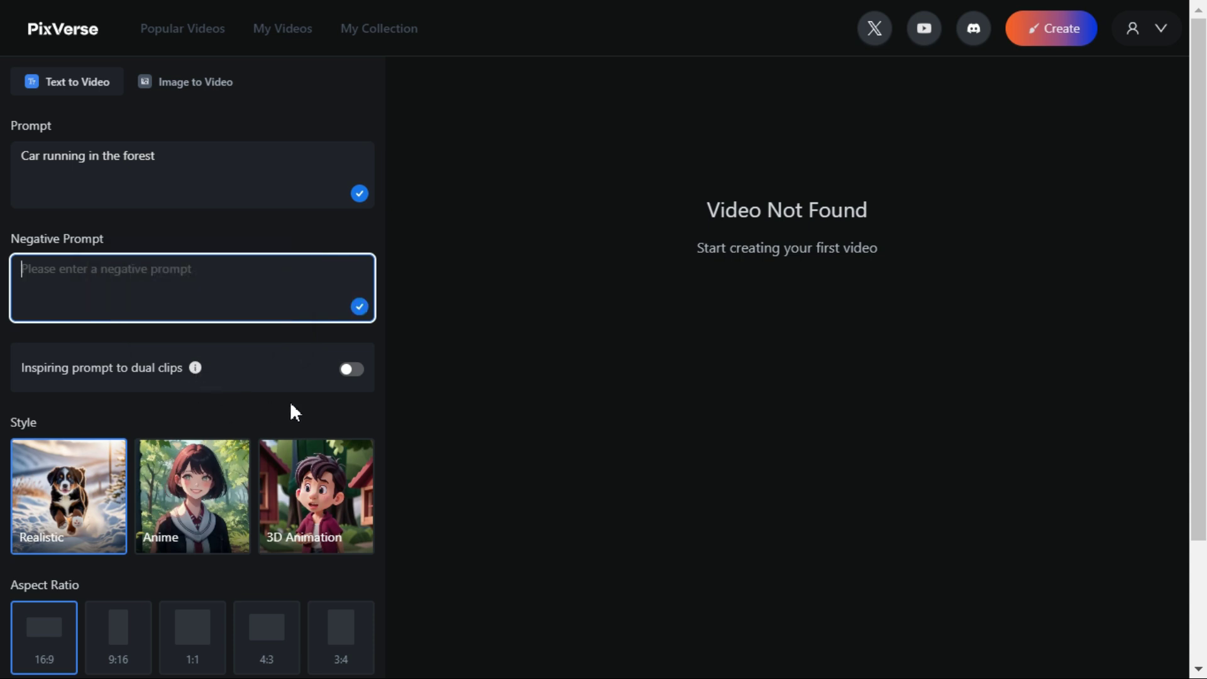
scroll(141, 420, "down", 1)
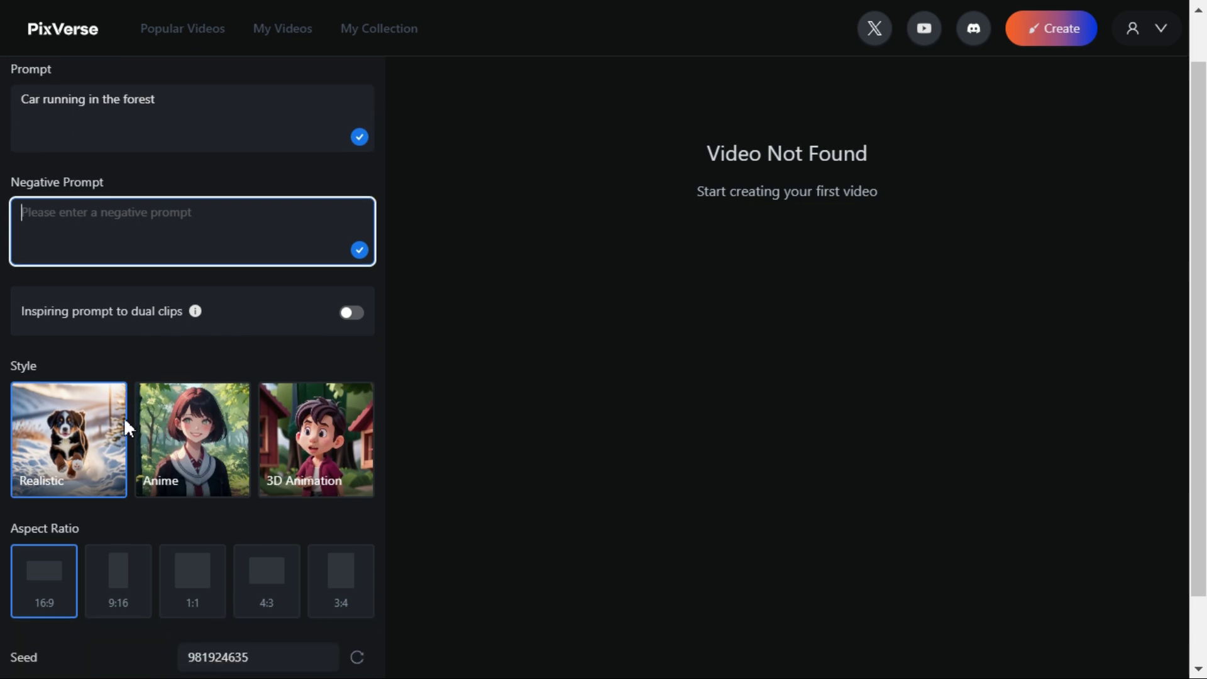
scroll(124, 417, "down", 1)
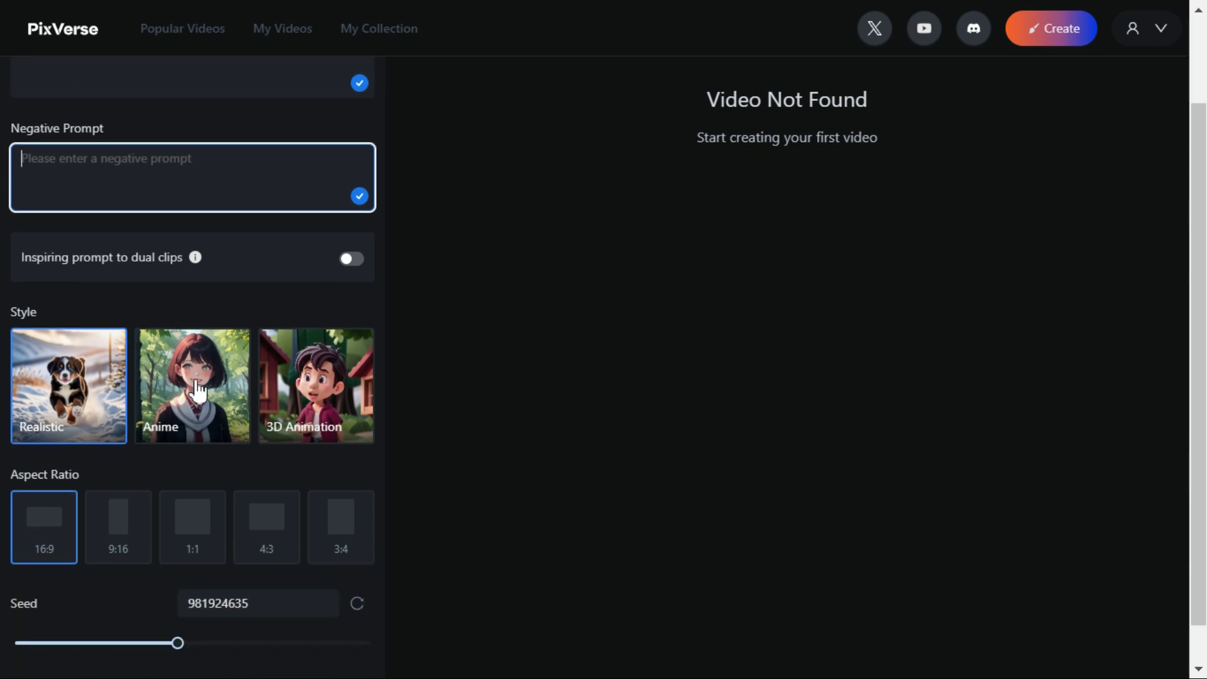
Keep Realistic style and return to 16:9 after trying 9:16, 1:1 and 4:3.
left_click(54, 387)
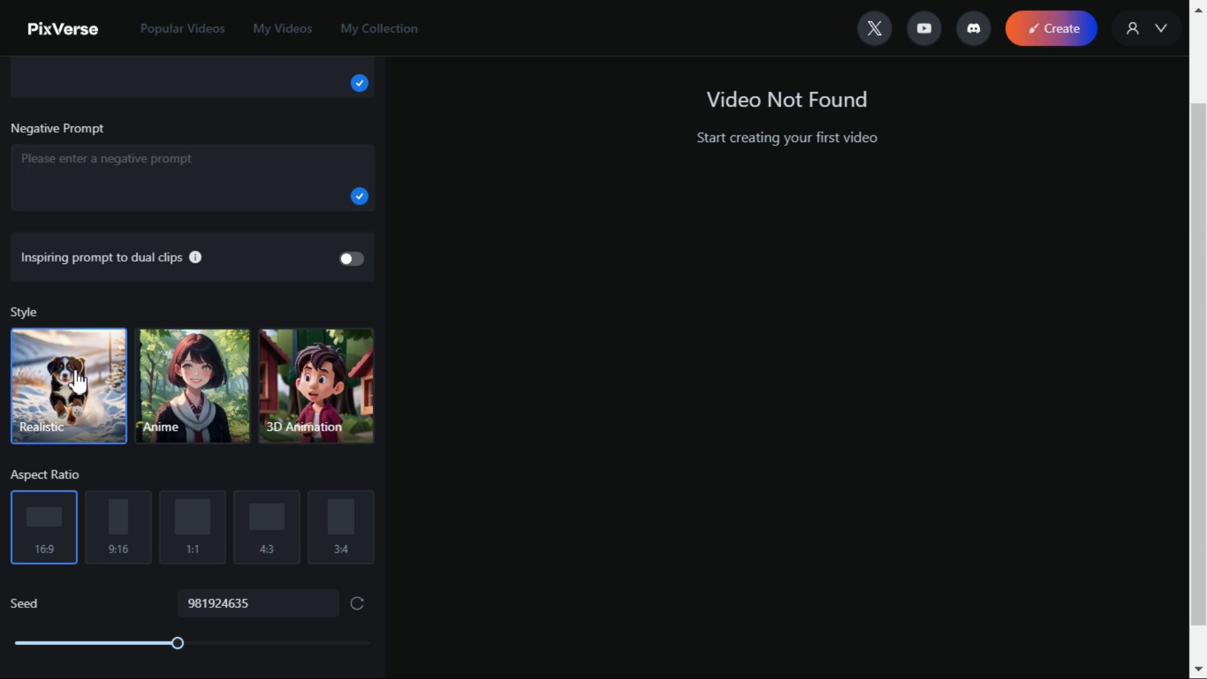
scroll(78, 381, "down", 1)
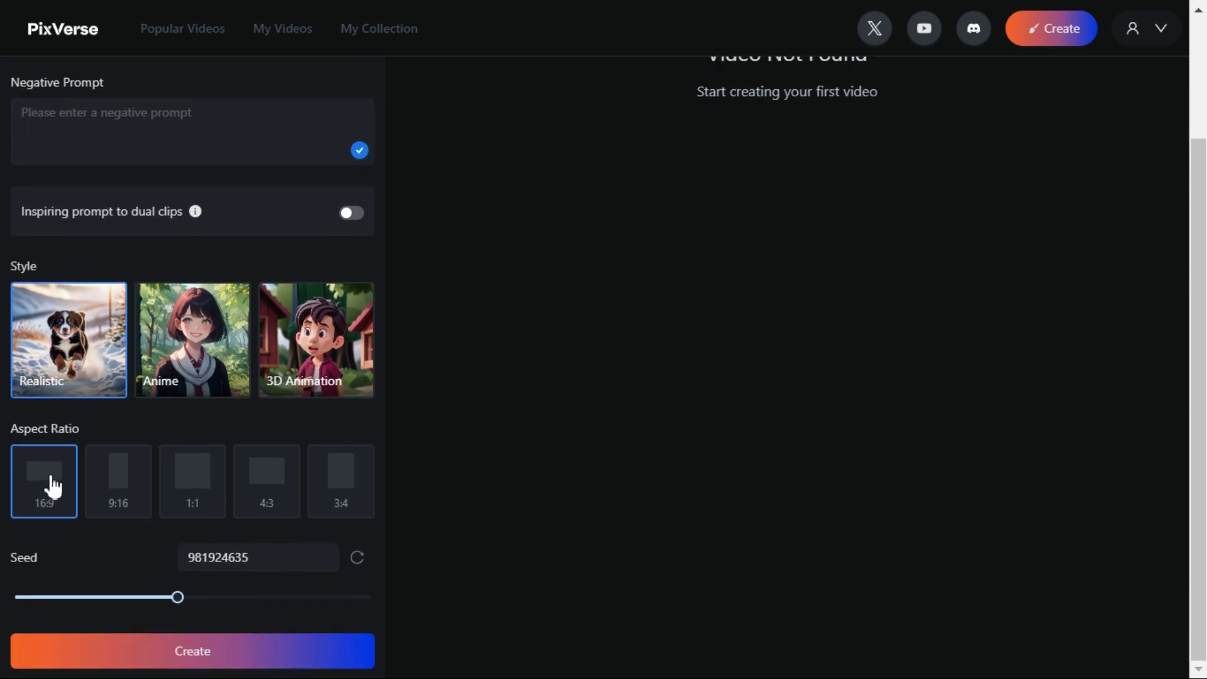
left_click(121, 482)
left_click(189, 479)
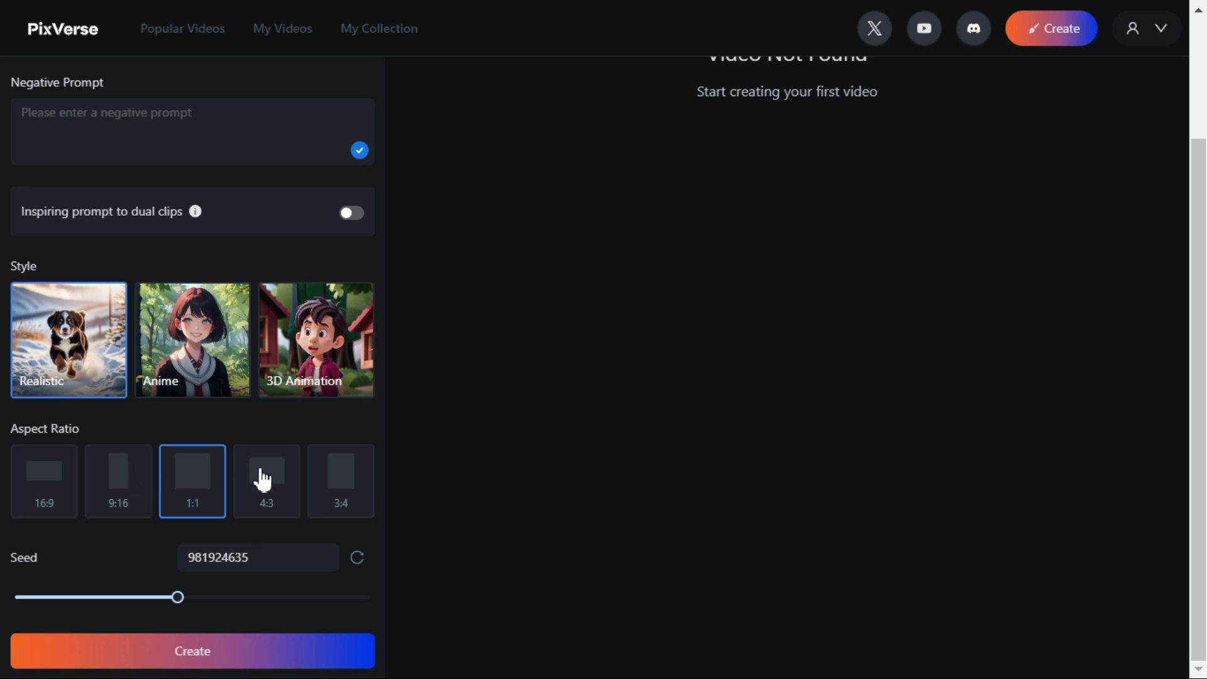
left_click(283, 479)
left_click(41, 481)
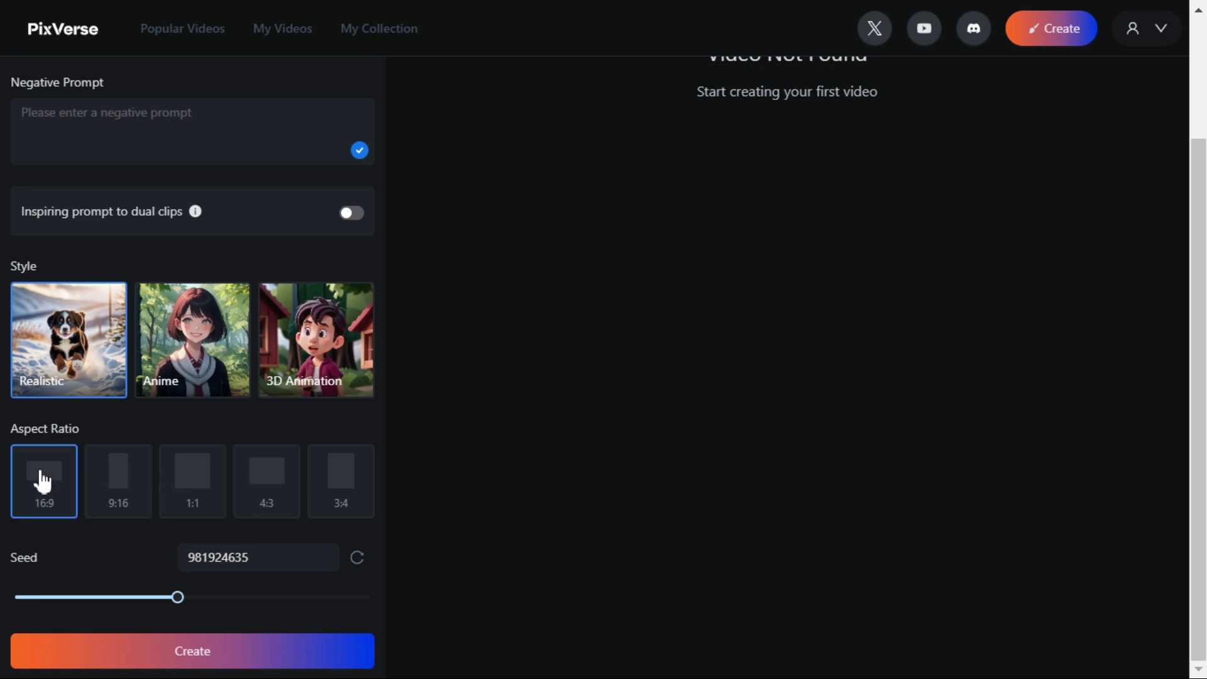
left_click(285, 559)
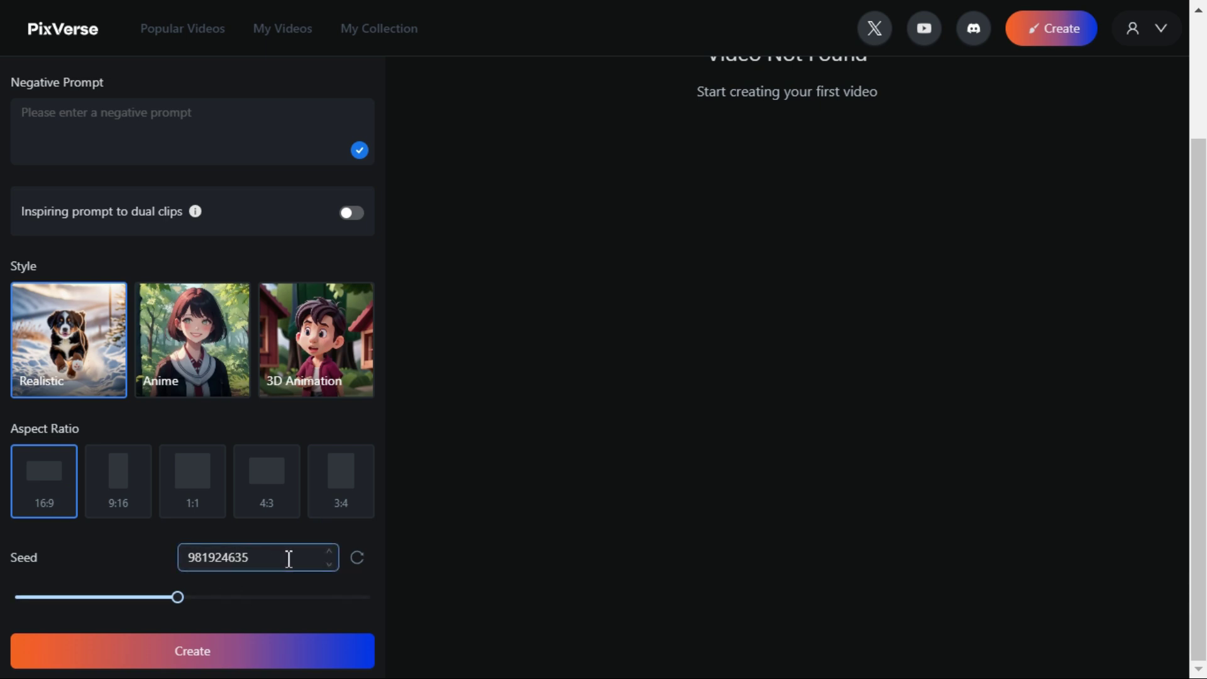
mouse_move(178, 597)
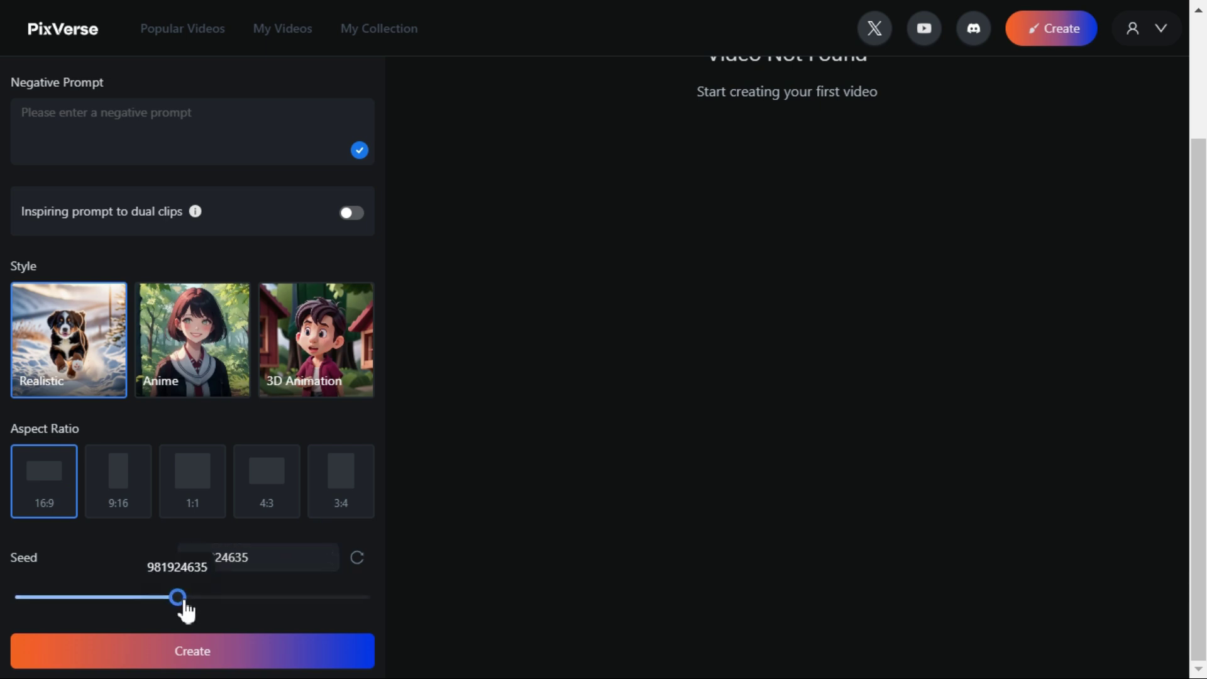
left_click_drag(182, 601, 328, 603)
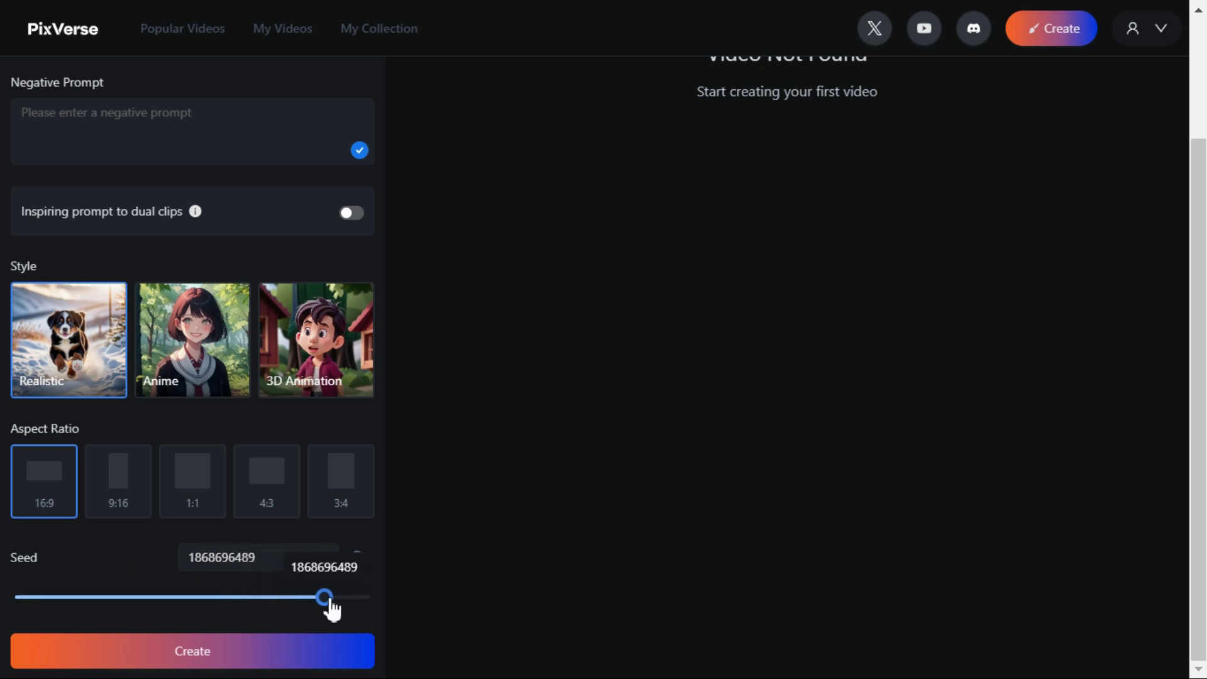
left_click_drag(330, 603, 177, 601)
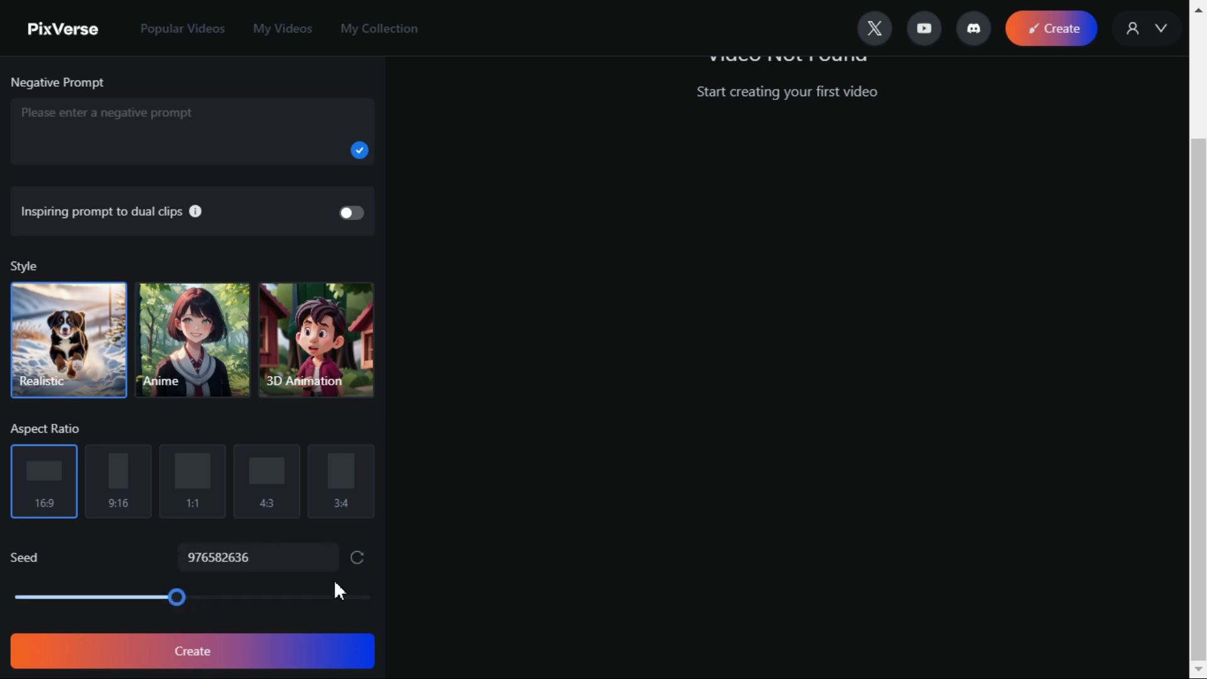
left_click(360, 559)
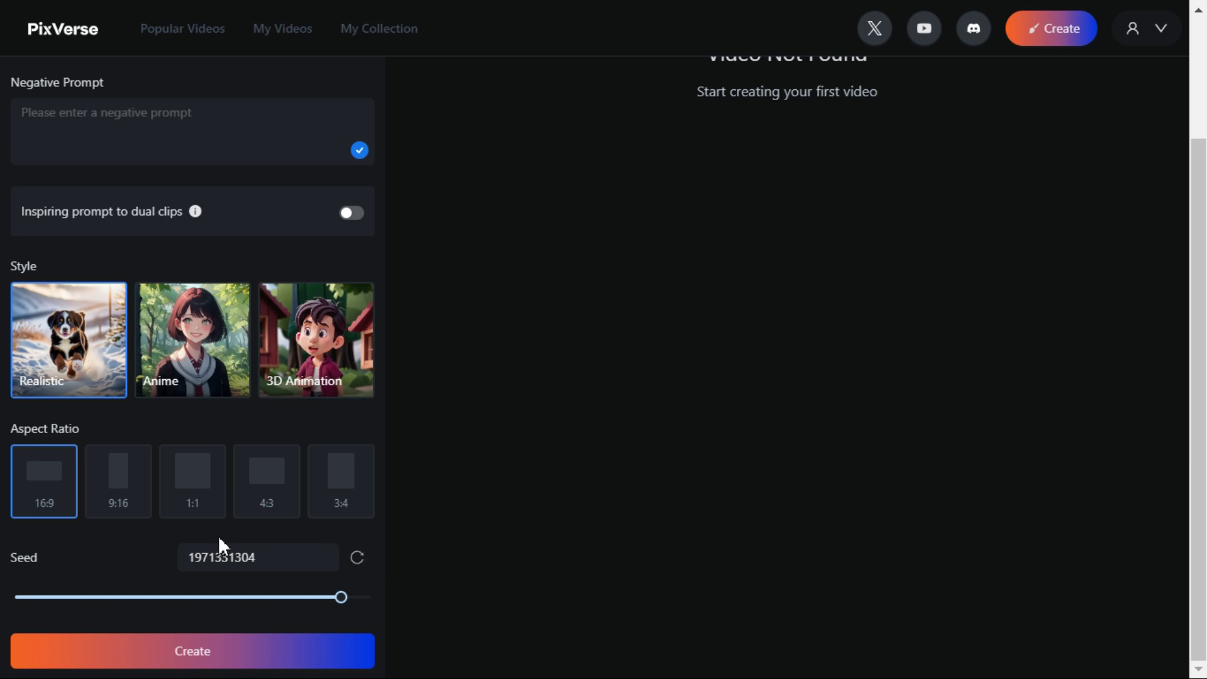
Generate the forest car clip, then a ship-on-the-horizon clip, and preview the ship video.
left_click(196, 658)
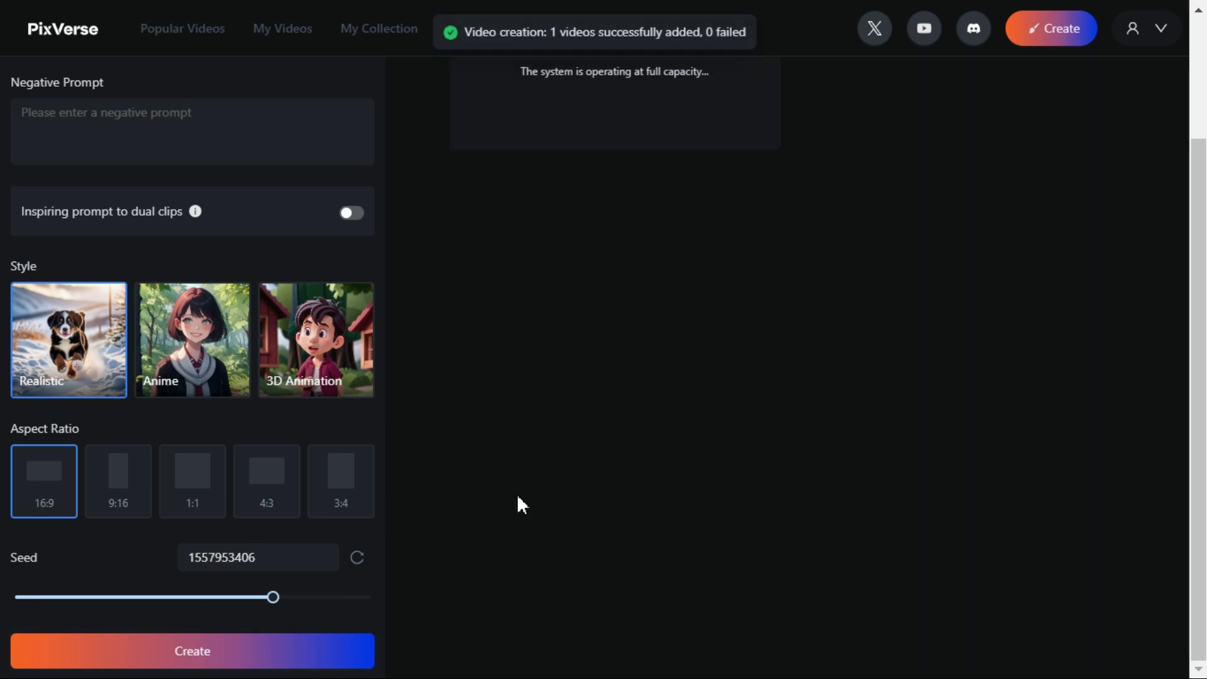
scroll(517, 505, "up", 1)
scroll(519, 504, "up", 1)
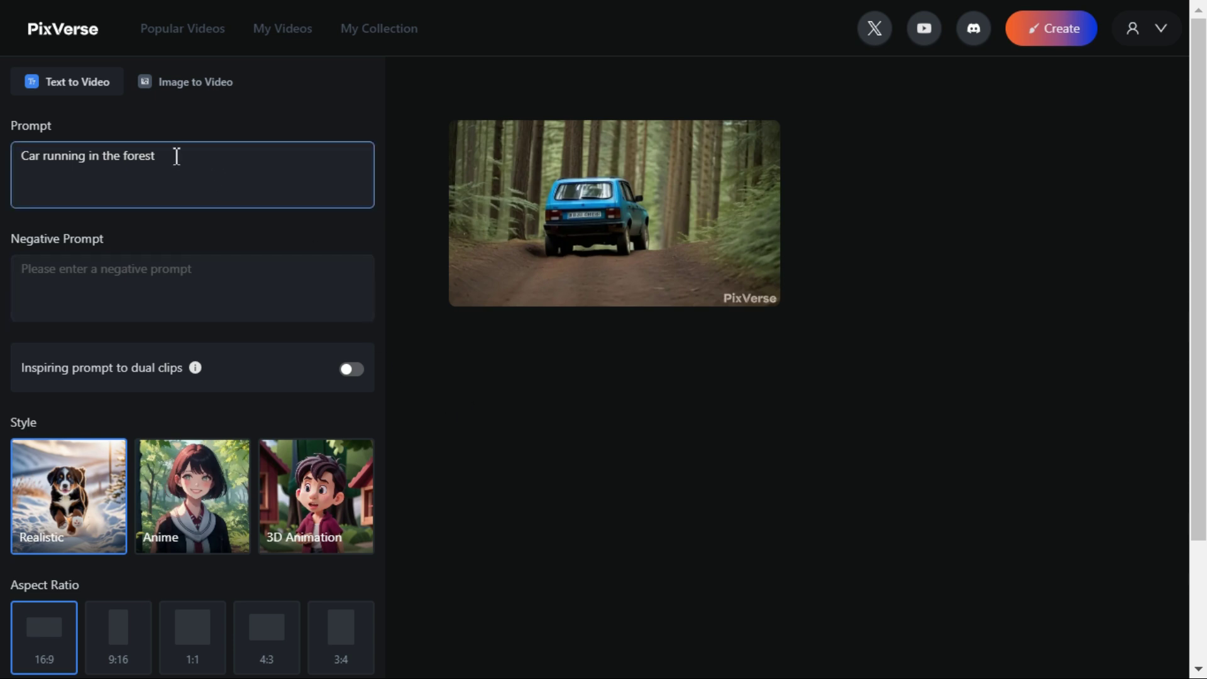
left_click_drag(177, 156, 3, 162)
type("The picture shows the ship sailing on the horizon, usually to the home country, the morning view is magical. high quality background, ultra detailed scenery, ultra sharp focus.")
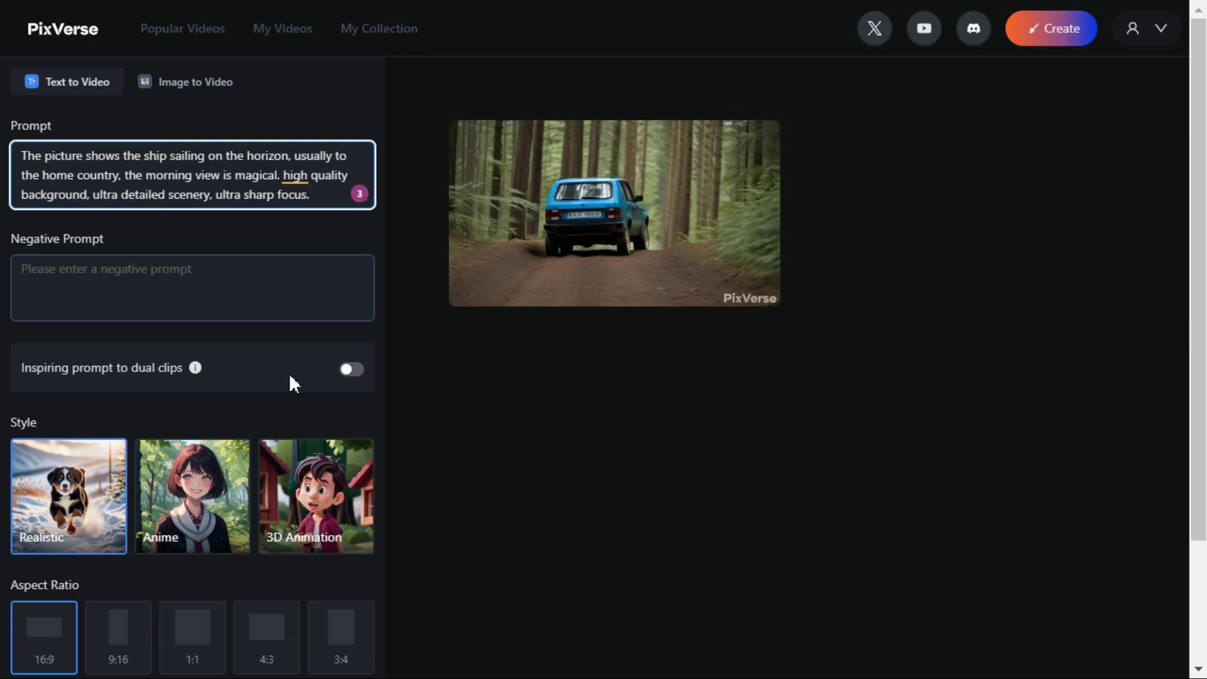
scroll(216, 430, "down", 2)
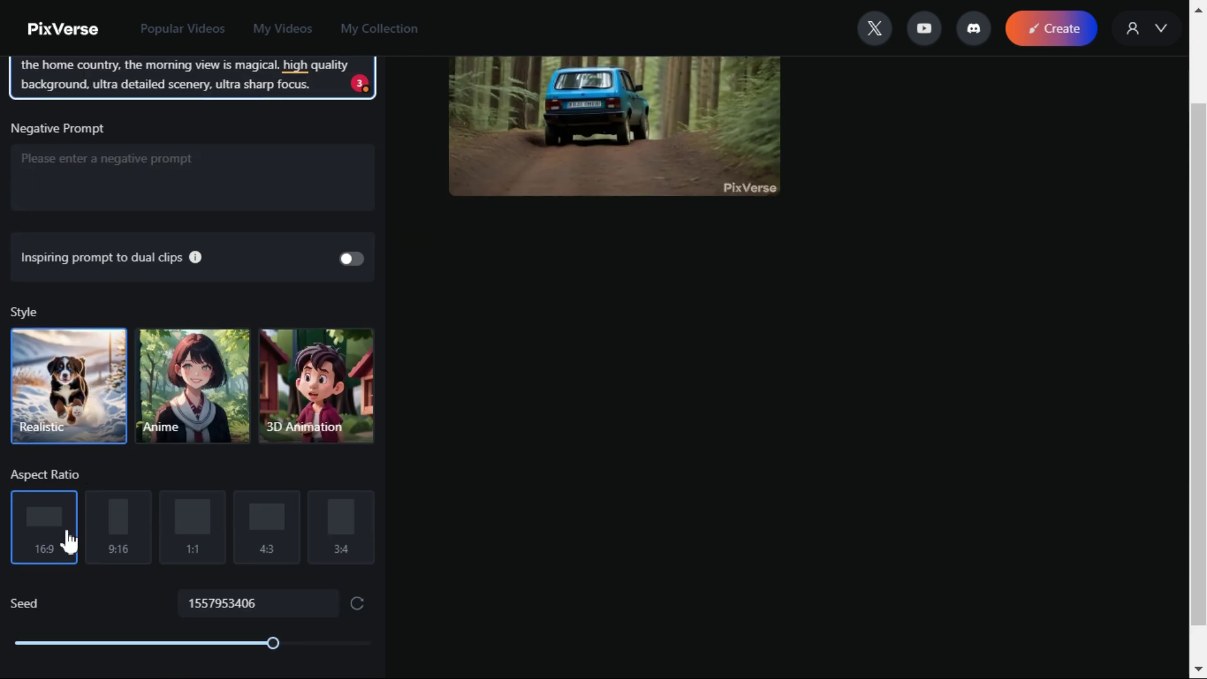
scroll(268, 542, "down", 1)
left_click_drag(273, 598, 168, 604)
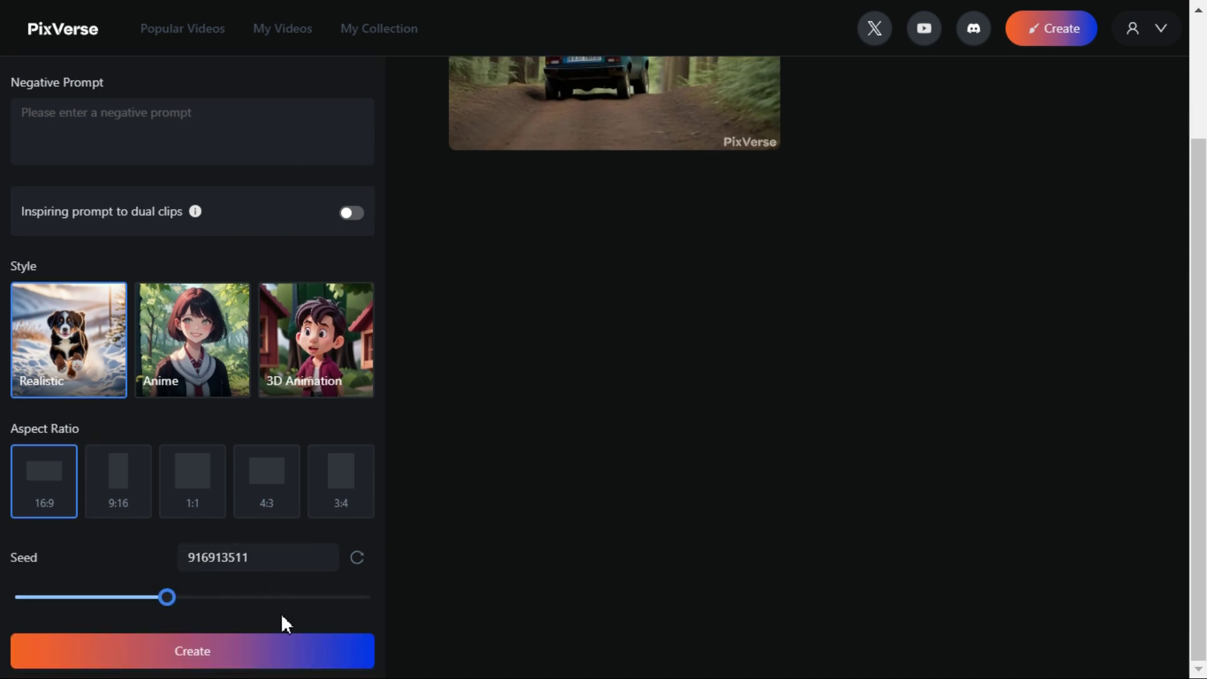
left_click(202, 651)
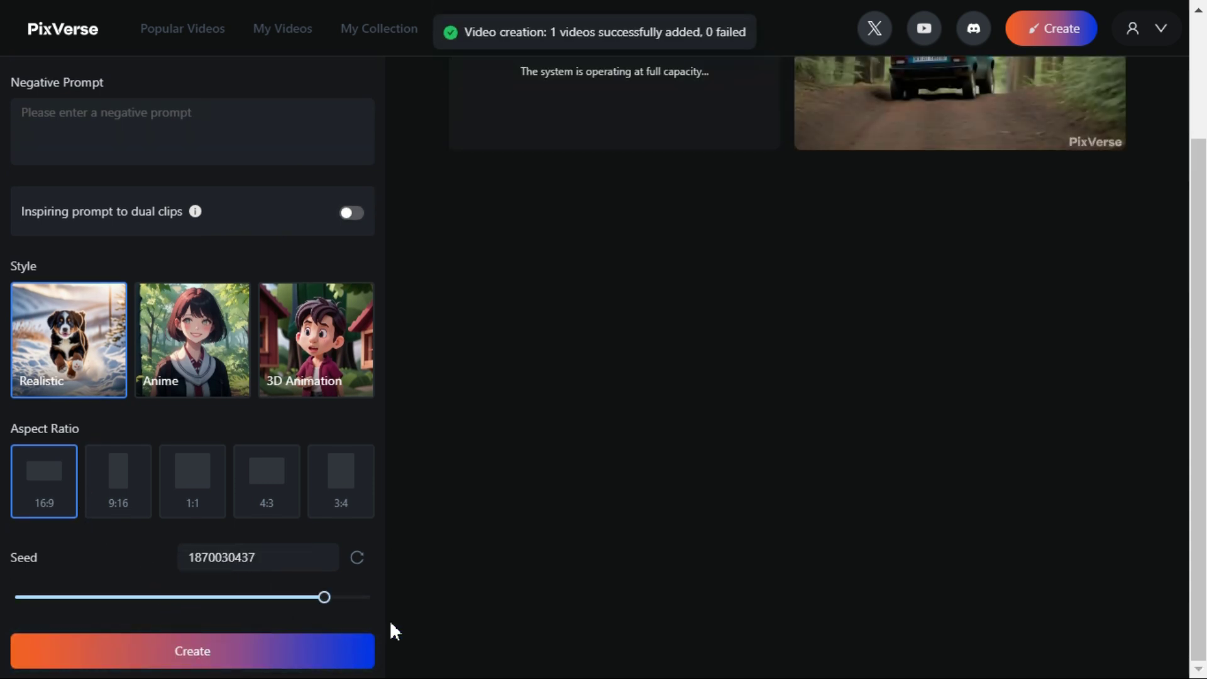
scroll(552, 557, "up", 2)
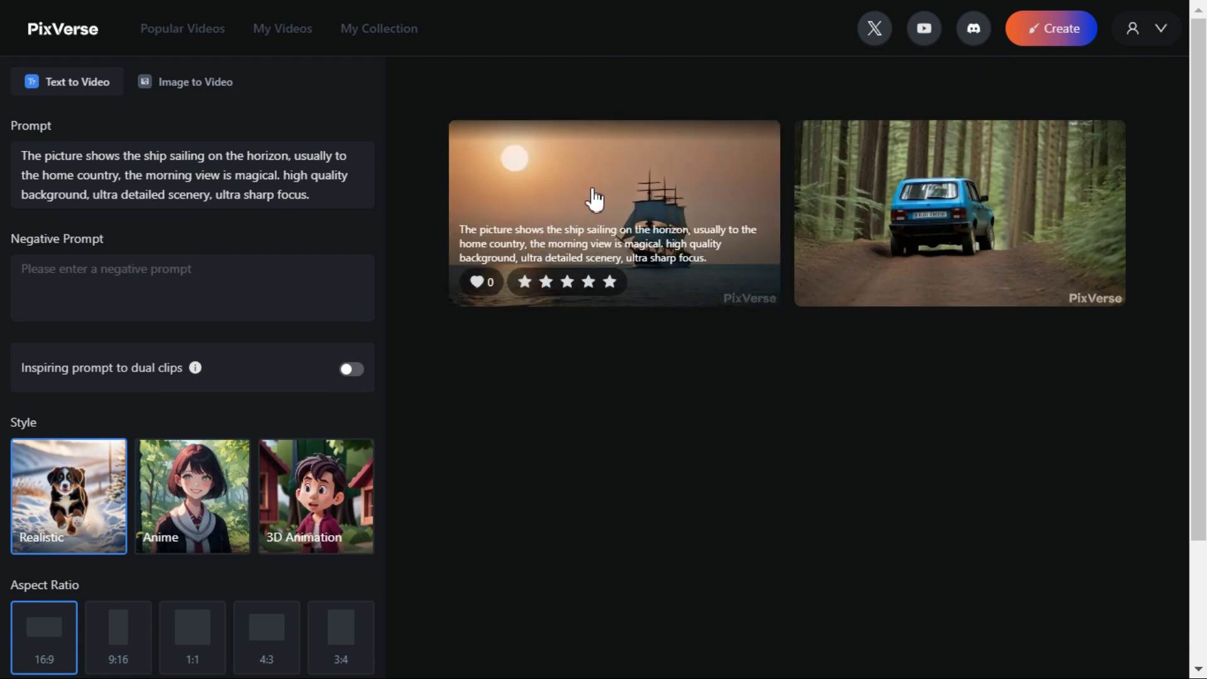
left_click(594, 199)
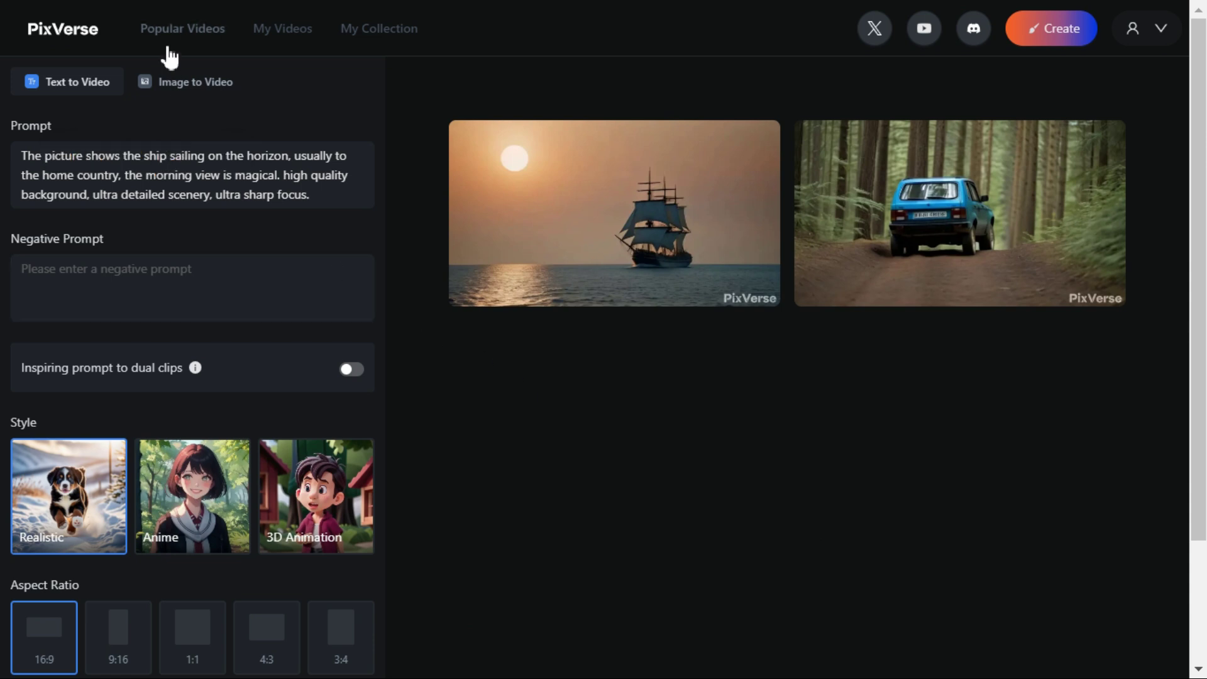
Upload the yellow-jacket woman photo in Image to Video mode.
left_click(183, 92)
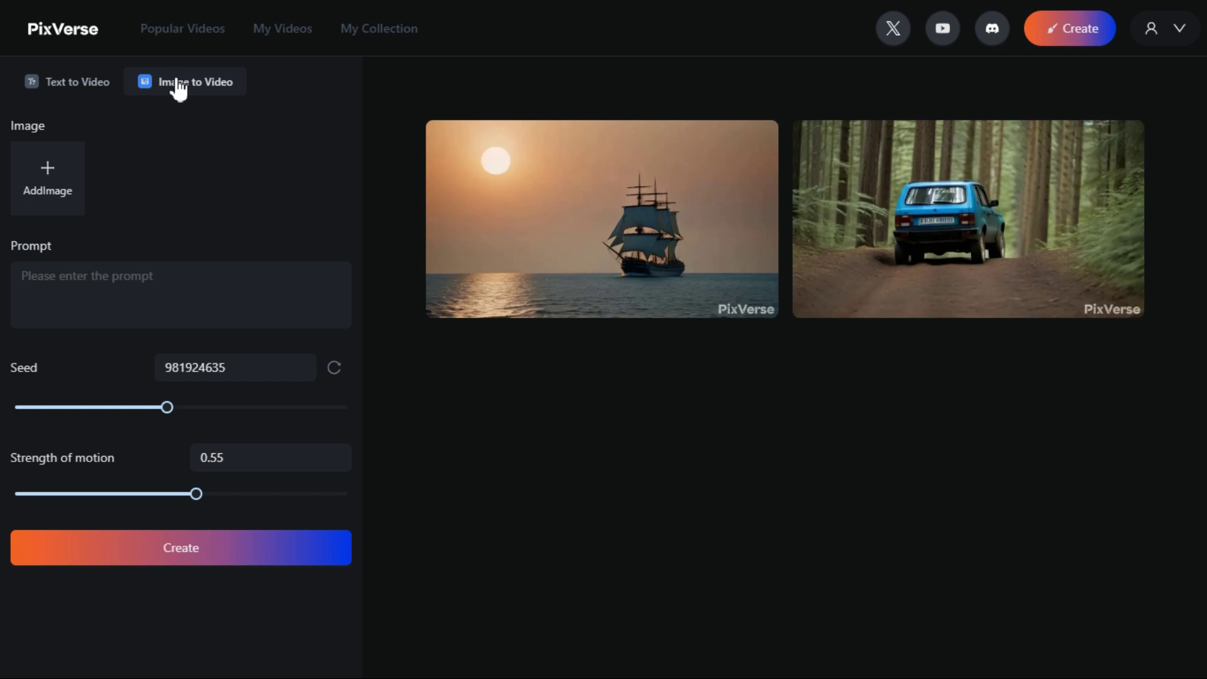
mouse_move(48, 178)
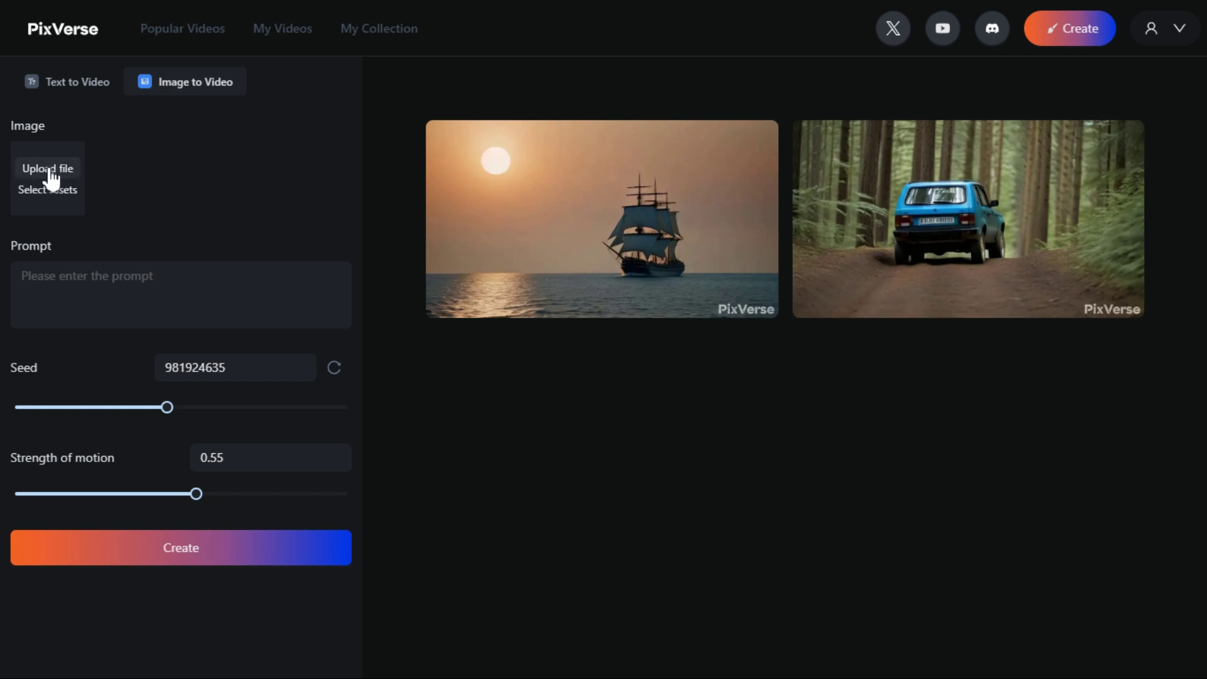
left_click(53, 171)
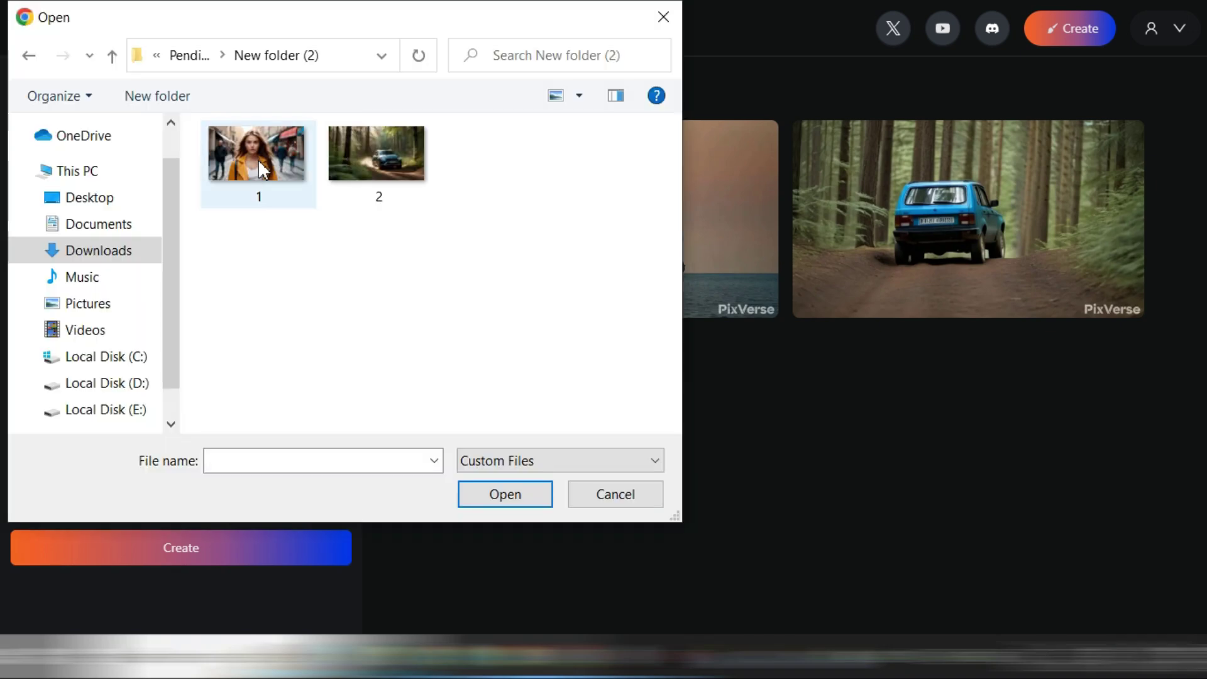
double_click(260, 169)
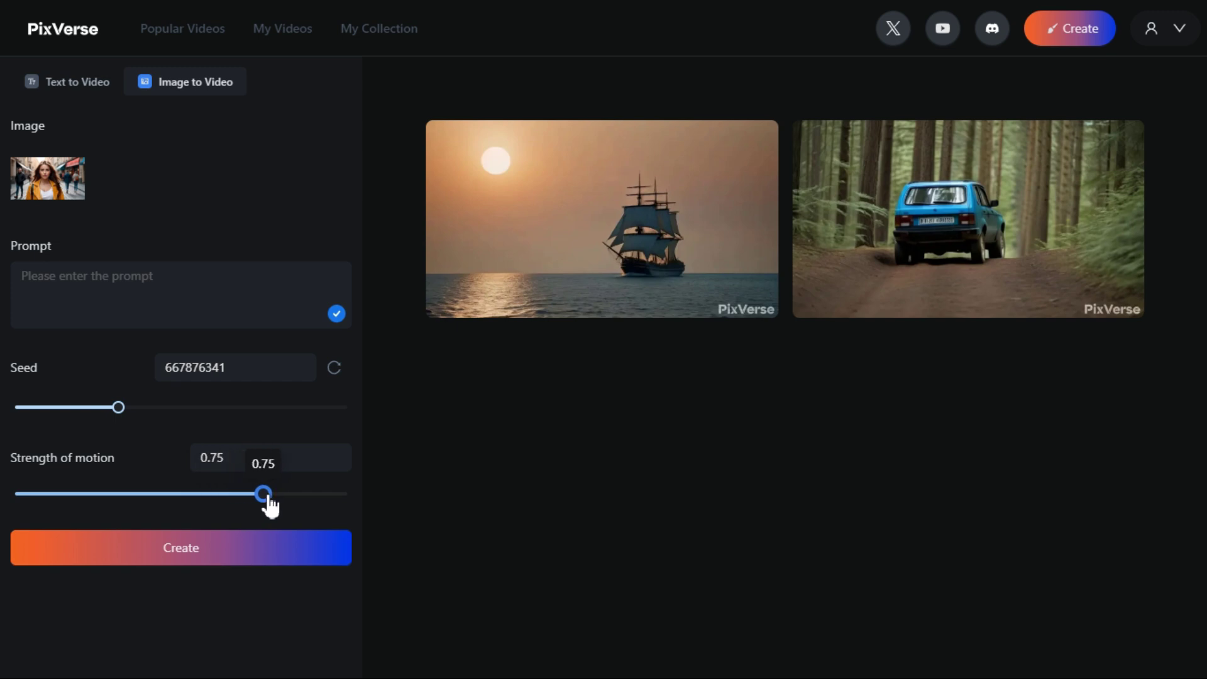
Generate the woman-photo video, watch it, make a second version, and open that version.
left_click(189, 555)
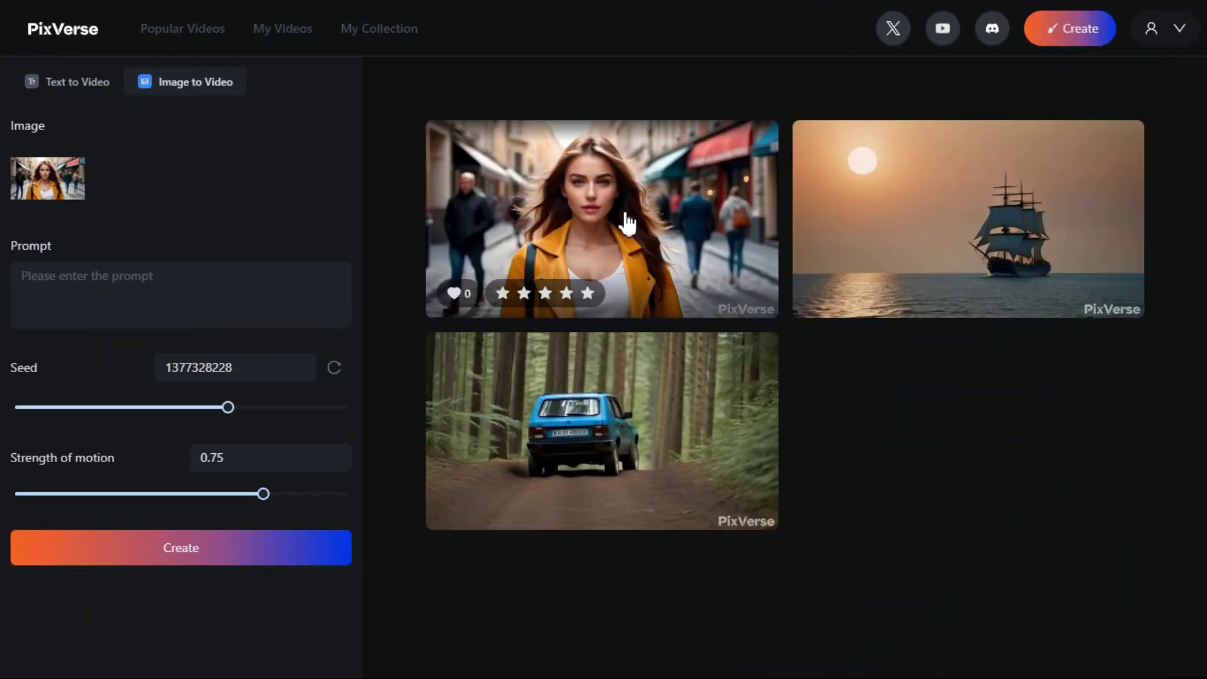
left_click(626, 224)
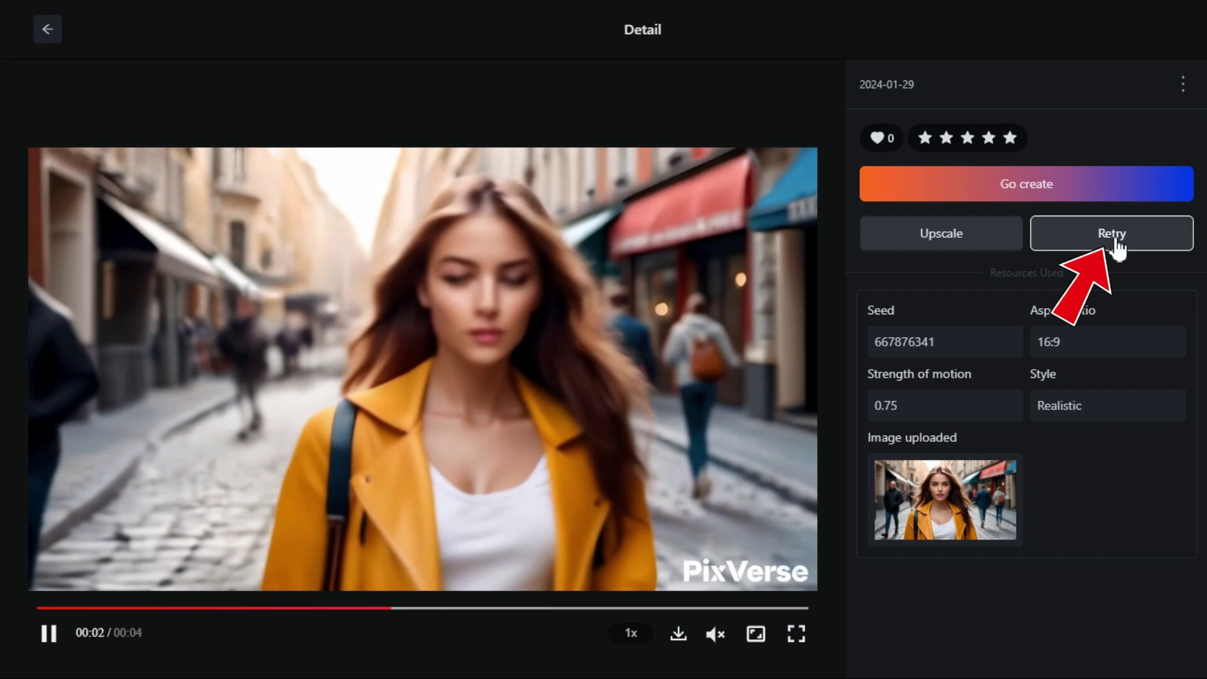
left_click(1114, 242)
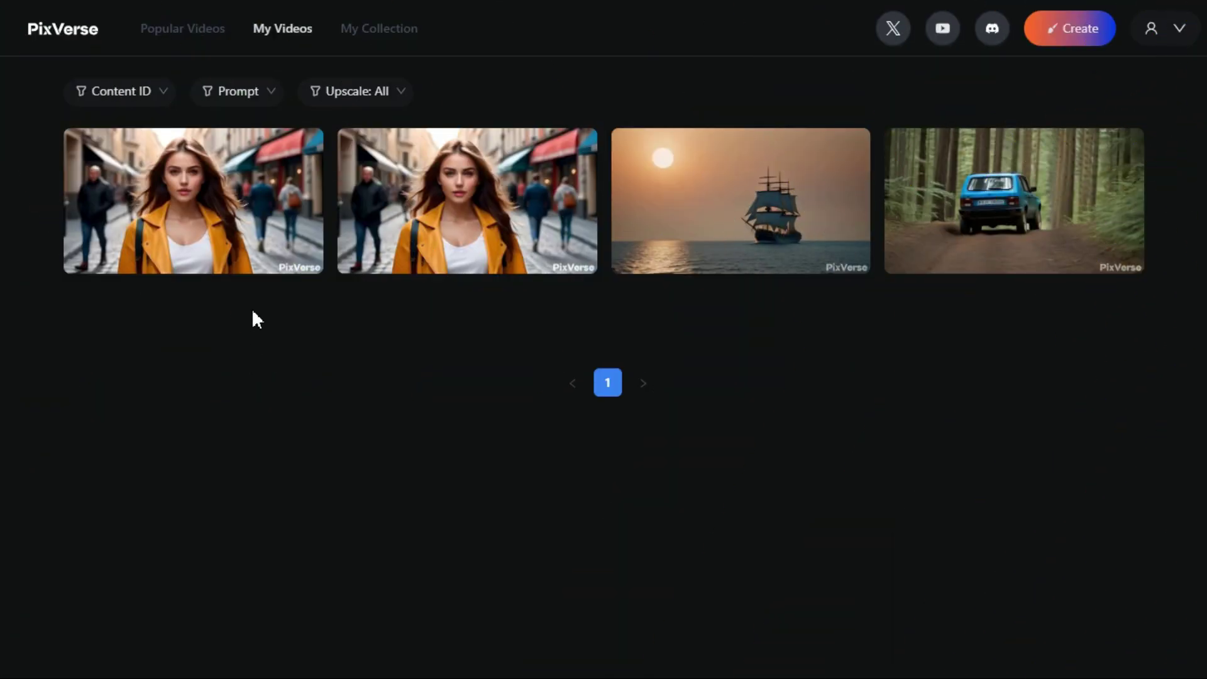
left_click(255, 202)
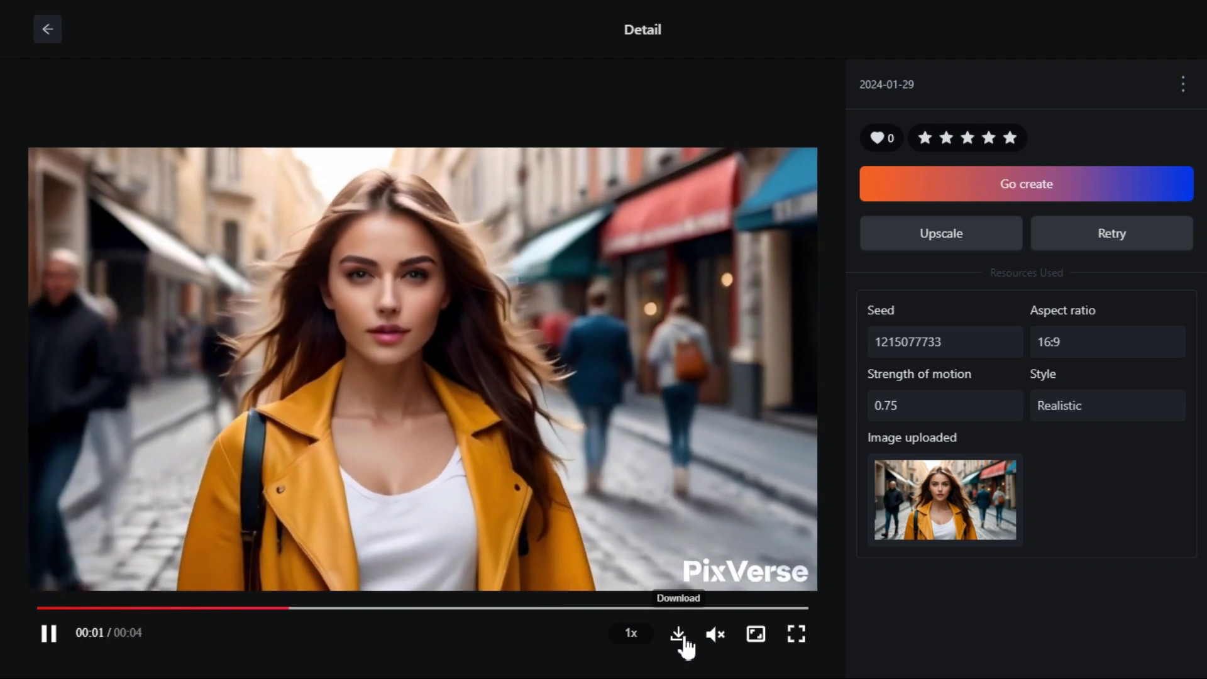
mouse_move(679, 634)
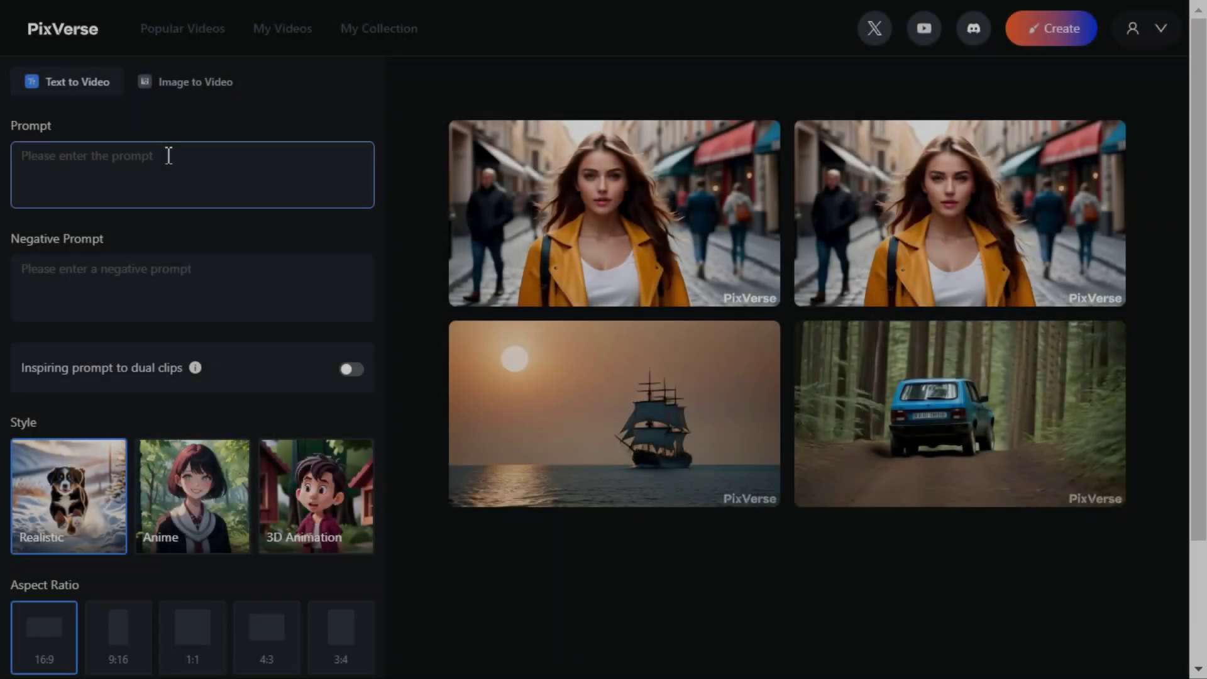
Upload the forest car photo as a new image-to-video source.
left_click(170, 158)
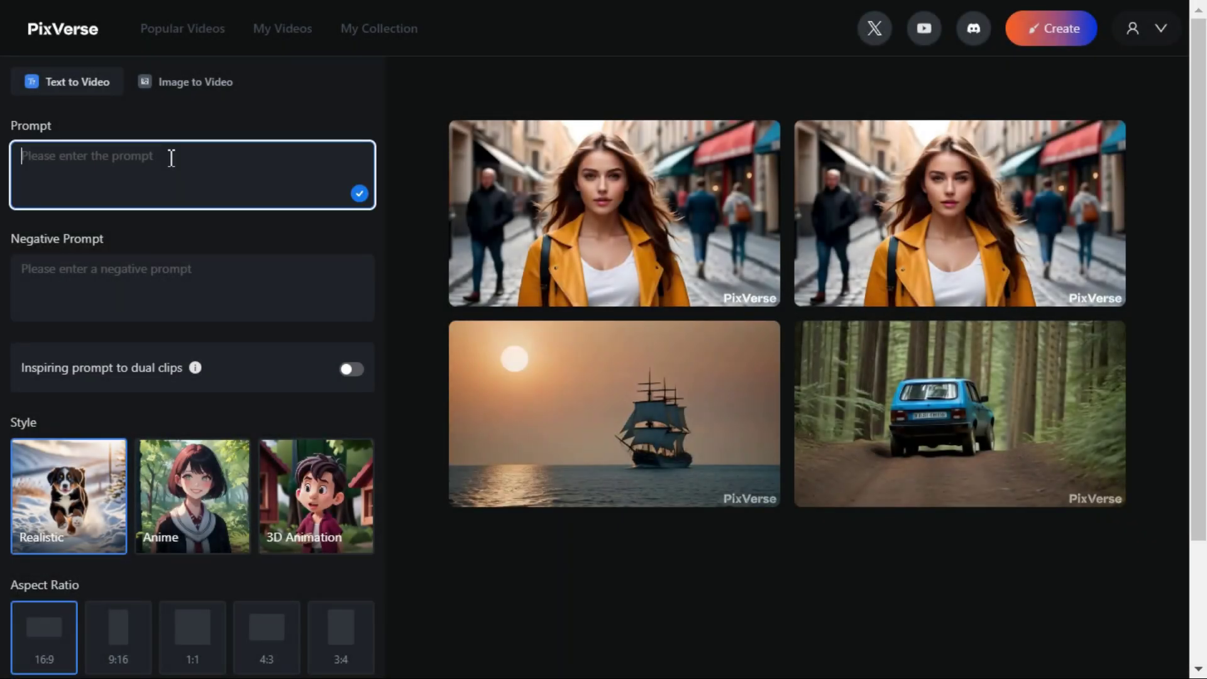
left_click(198, 86)
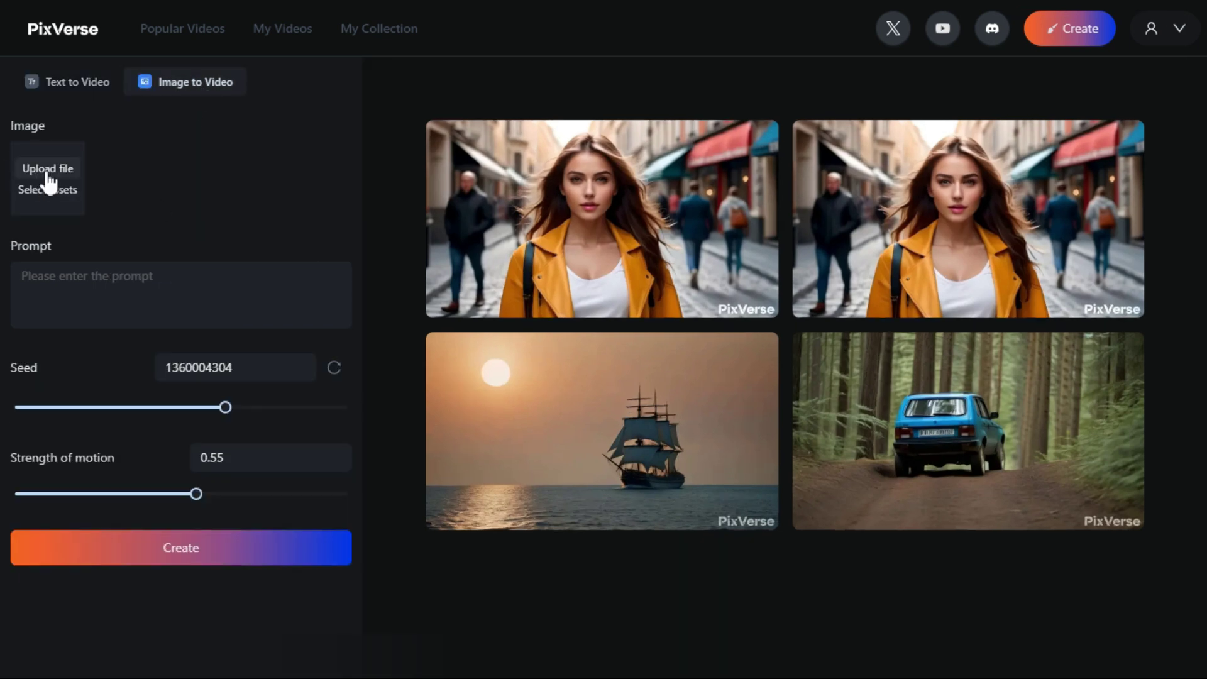
left_click(46, 172)
double_click(382, 189)
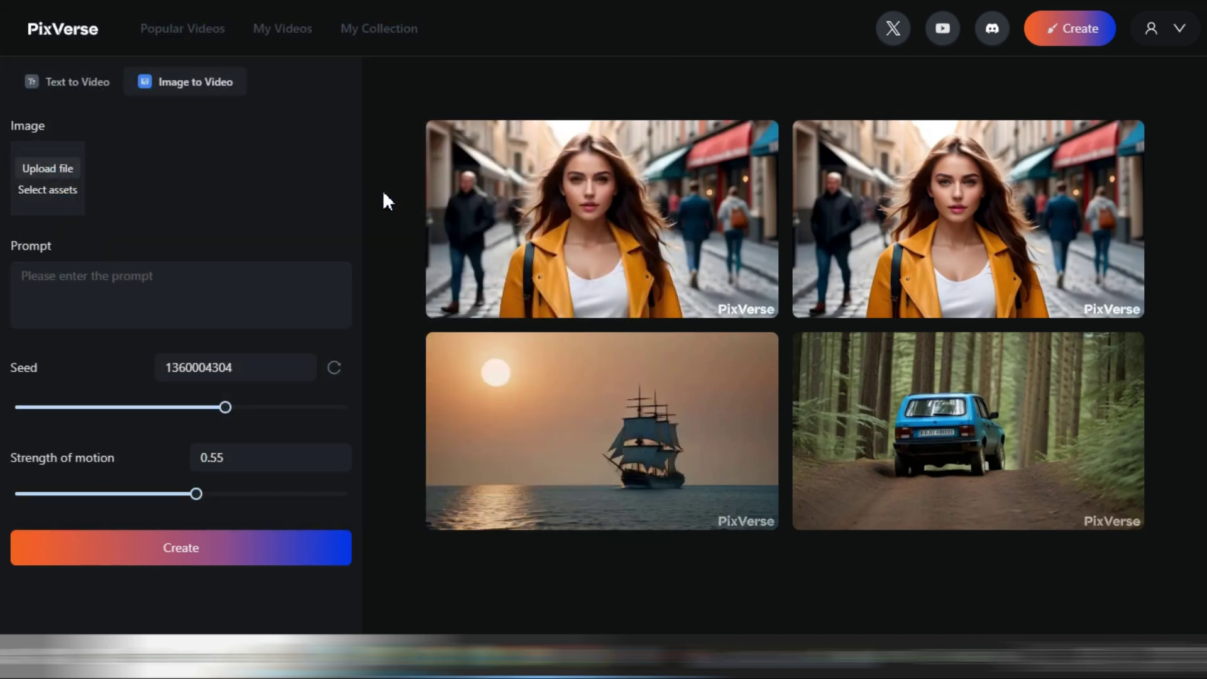
Adjust the seed, set motion strength 0.72, generate the car video, and watch it full screen.
left_click(77, 289)
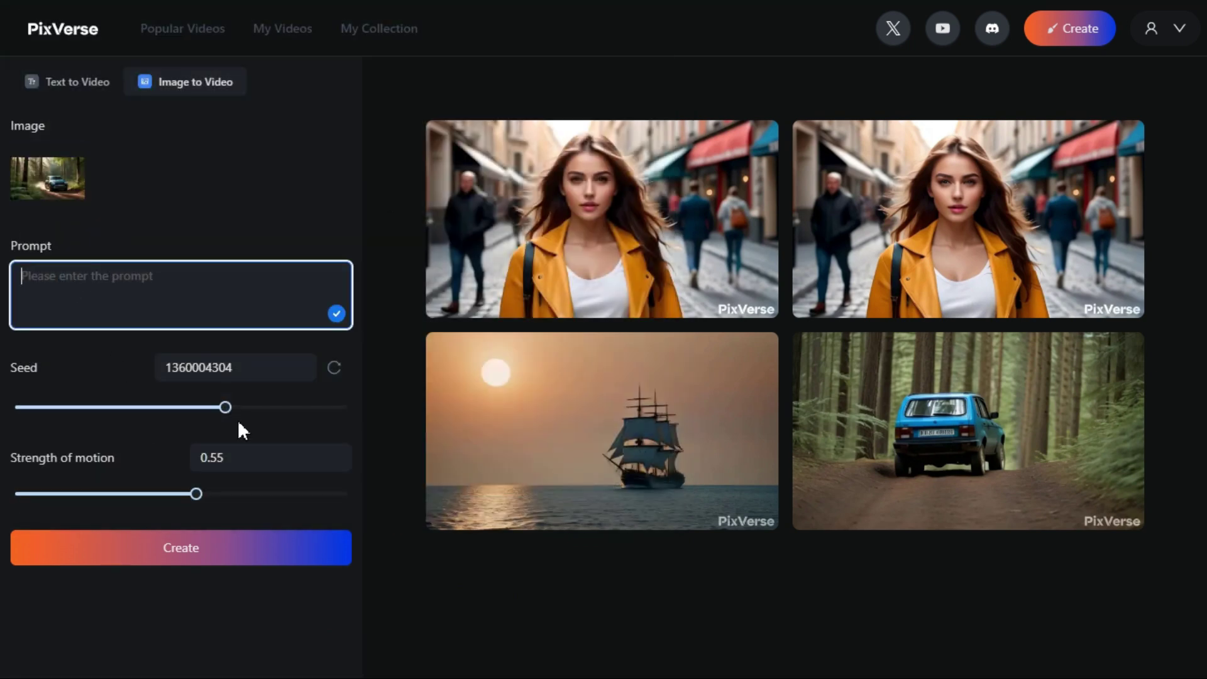
left_click_drag(224, 409, 241, 408)
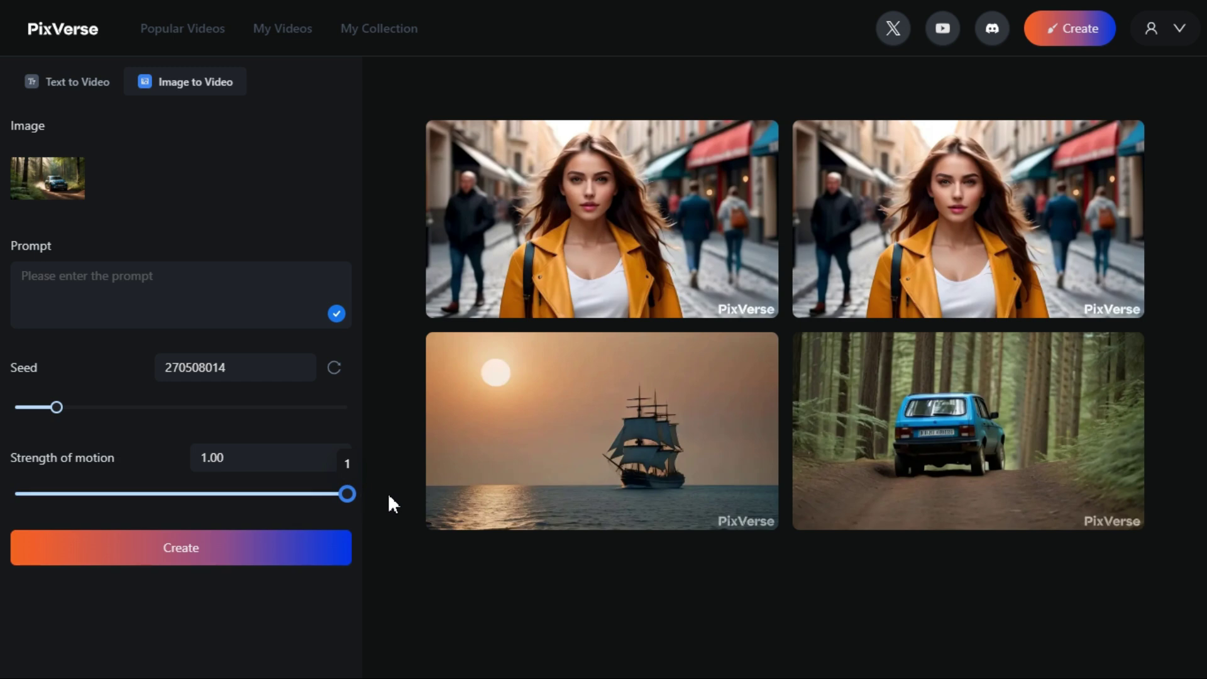
left_click(256, 498)
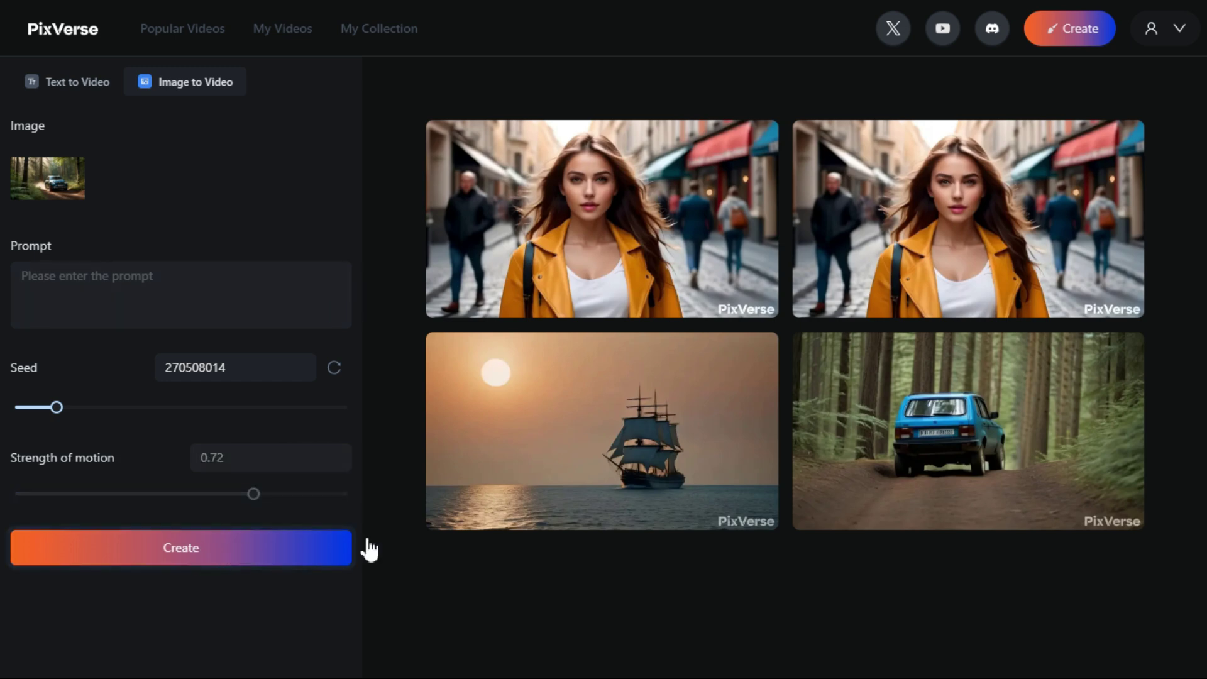
left_click(351, 547)
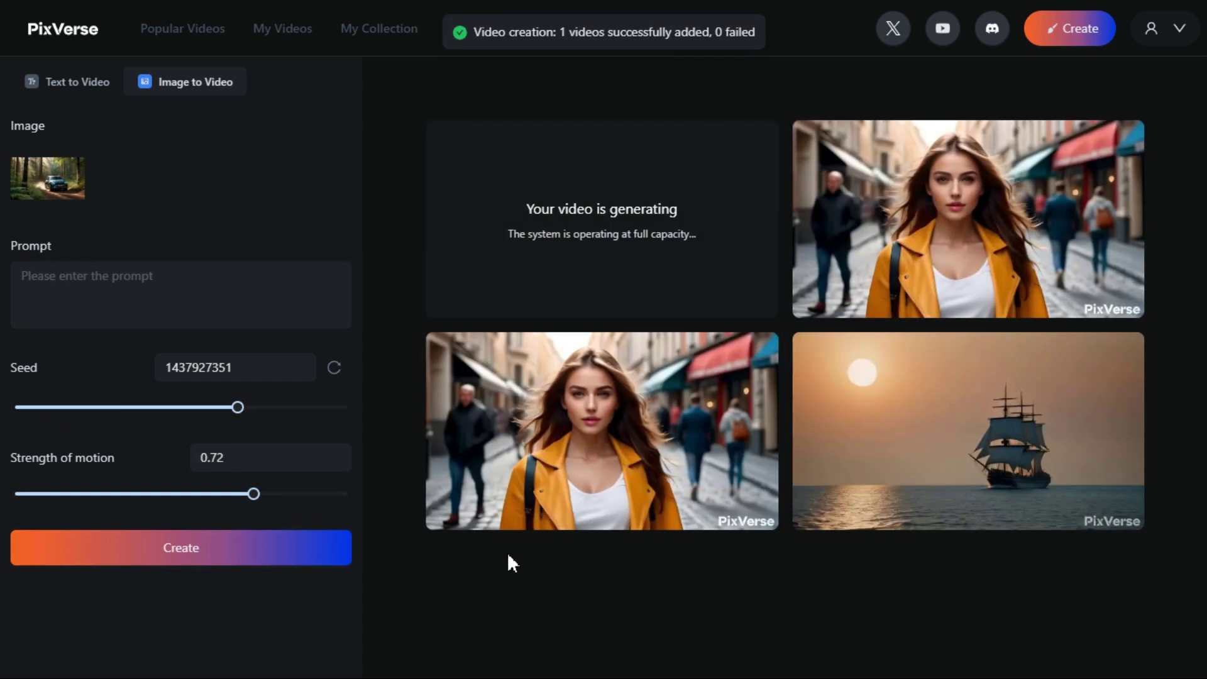
key("F11")
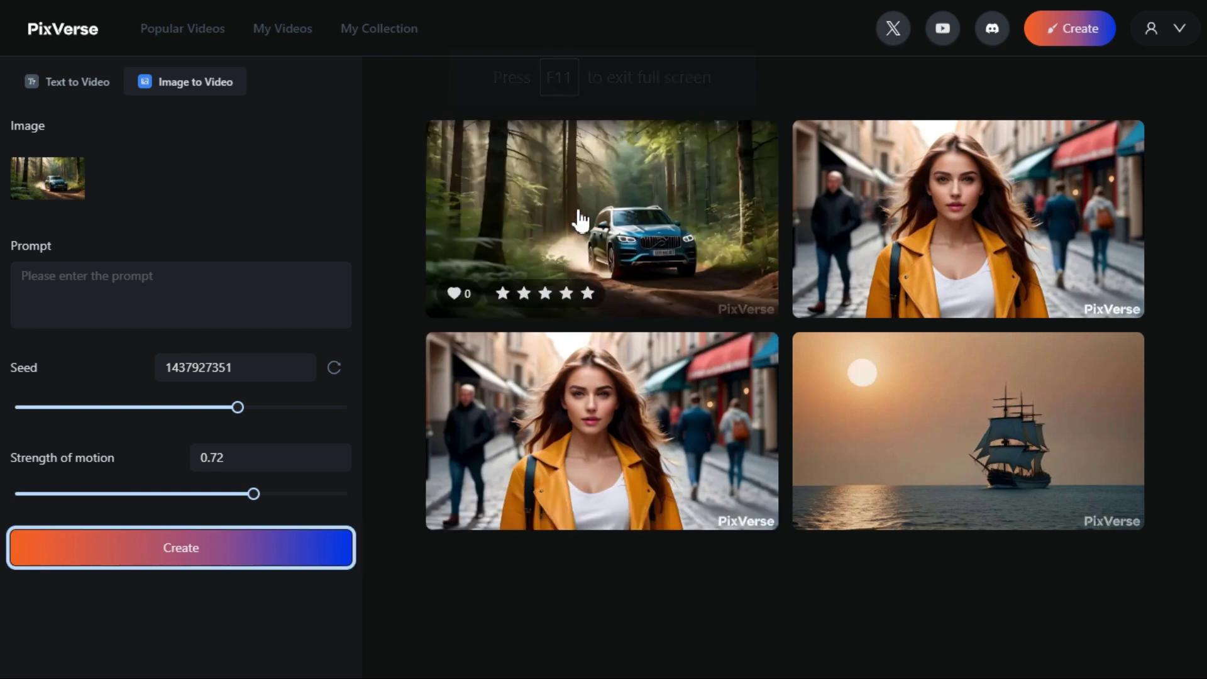
left_click(582, 219)
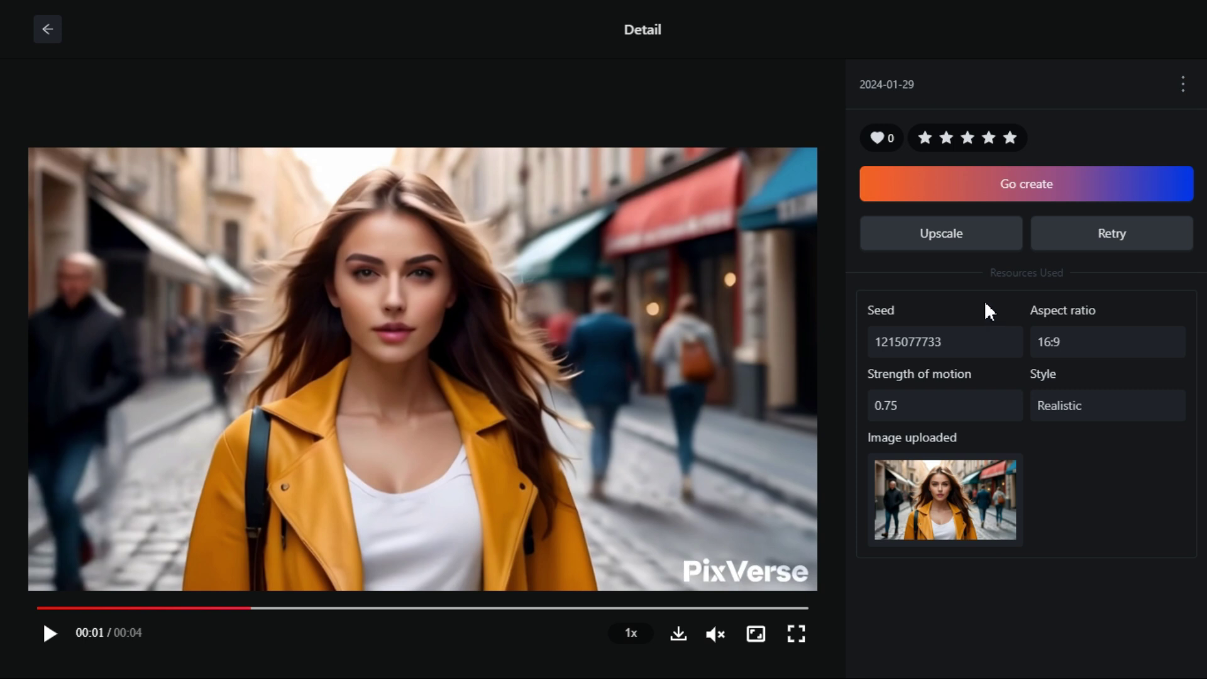
Start an upscale of the woman-in-yellow-jacket video.
left_click(956, 241)
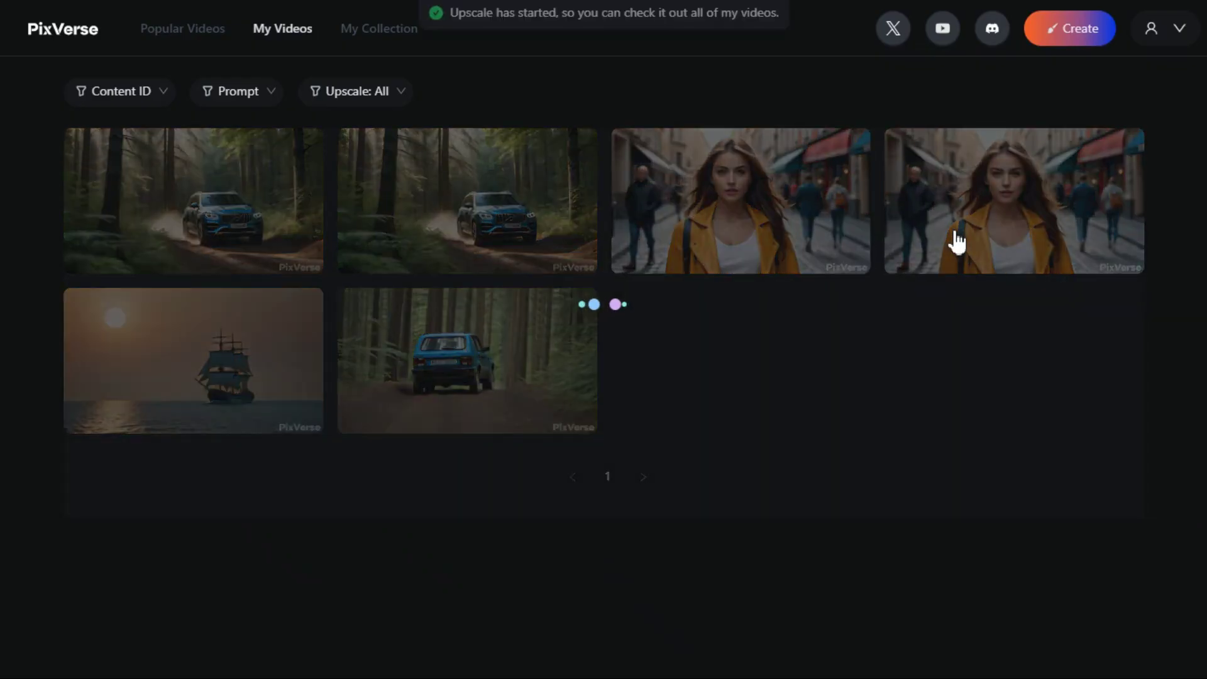